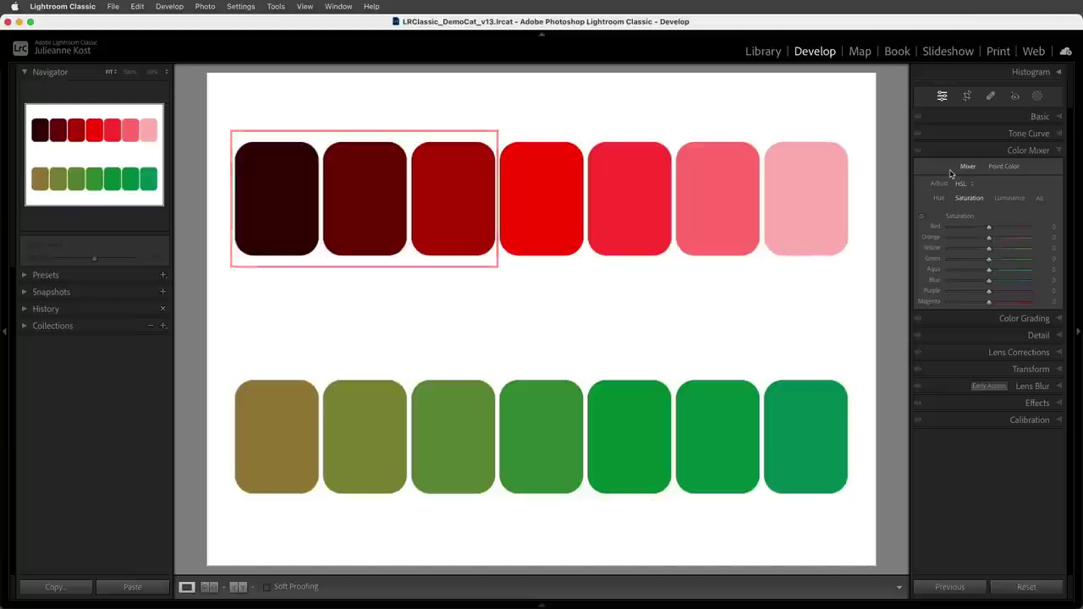
# - Preview desaturated reds, leave Red saturation at 0, and switch the Color Mixer to Point Color
pyautogui.moveTo(990, 227)
pyautogui.mouseDown()
pyautogui.moveTo(947, 227)
pyautogui.moveTo(1035, 226)
pyautogui.moveTo(946, 226)
pyautogui.moveTo(1012, 227)
pyautogui.moveTo(990, 228)
pyautogui.mouseUp()
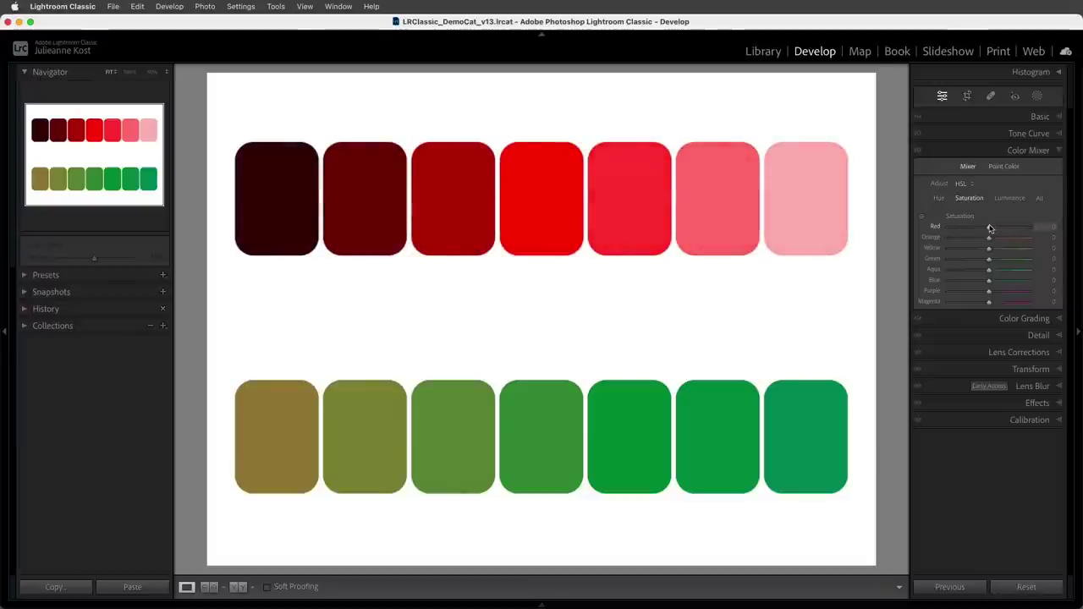
pyautogui.click(999, 168)
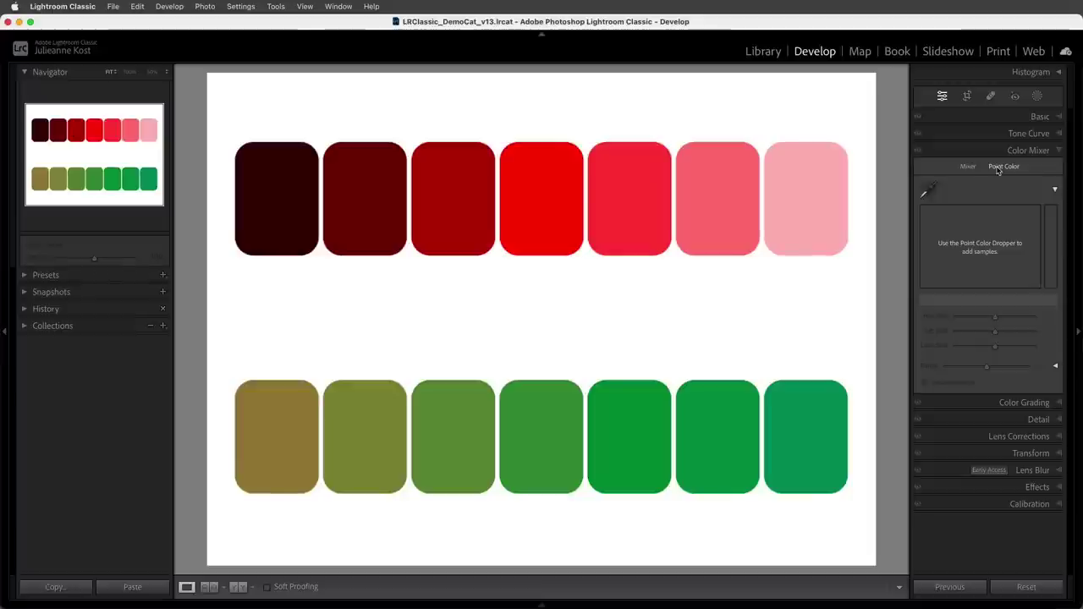
# - Sample the pink swatch and shift it to Hue −100, Sat 55, Lum −78, Range 60
pyautogui.click(933, 186)
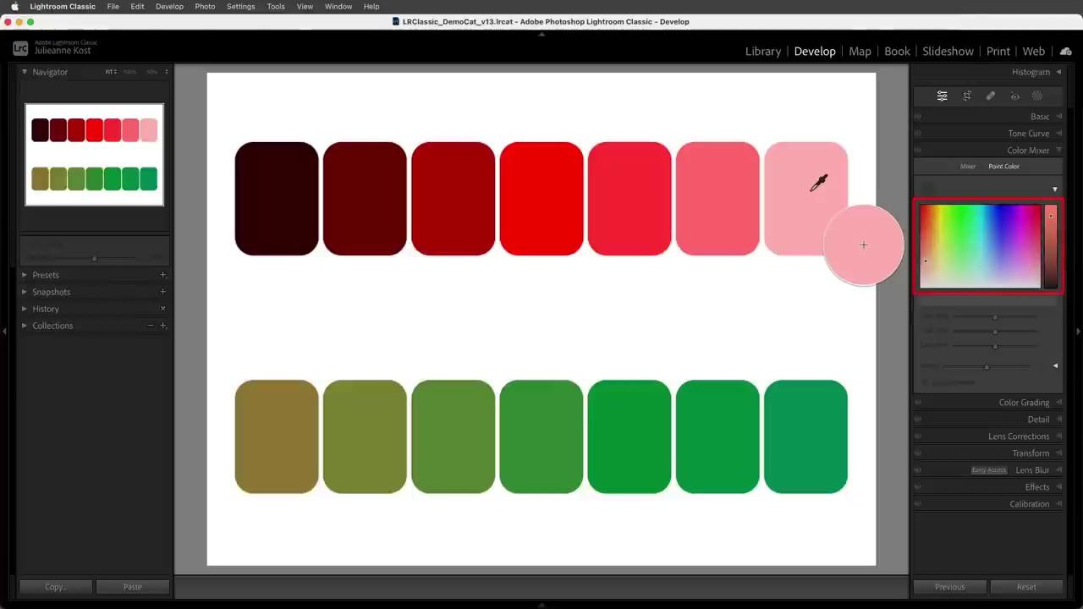
pyautogui.click(812, 191)
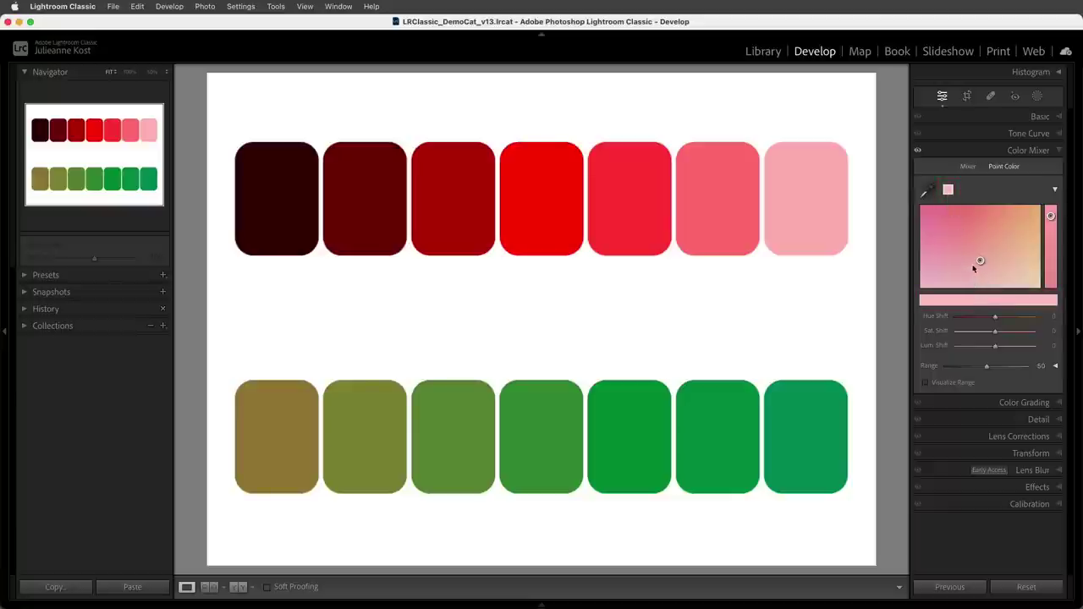
pyautogui.moveTo(979, 261); pyautogui.dragTo(1052, 270)
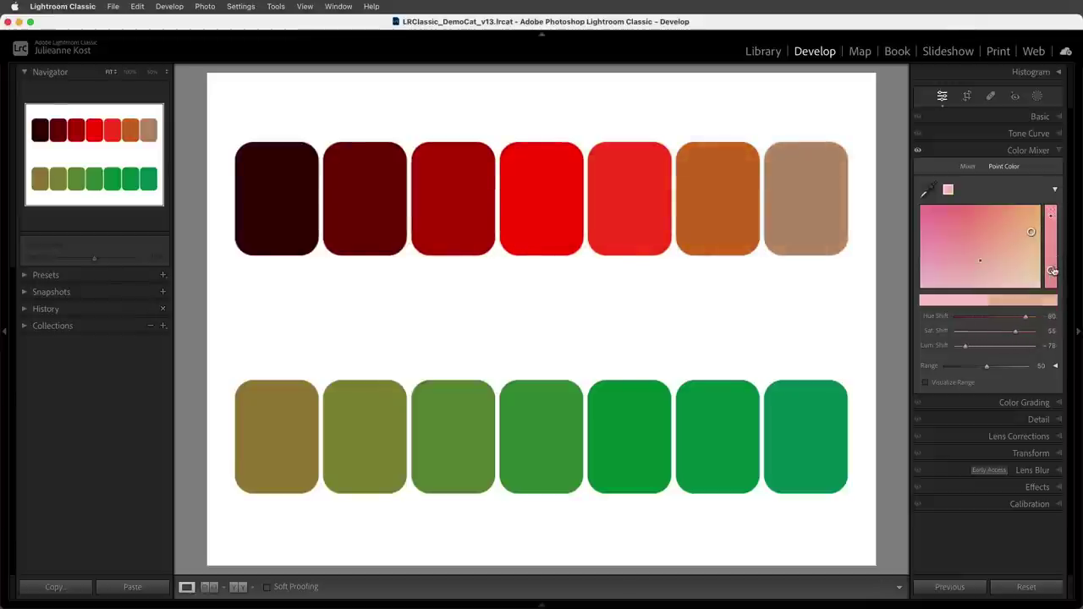
pyautogui.moveTo(1025, 317); pyautogui.dragTo(953, 320)
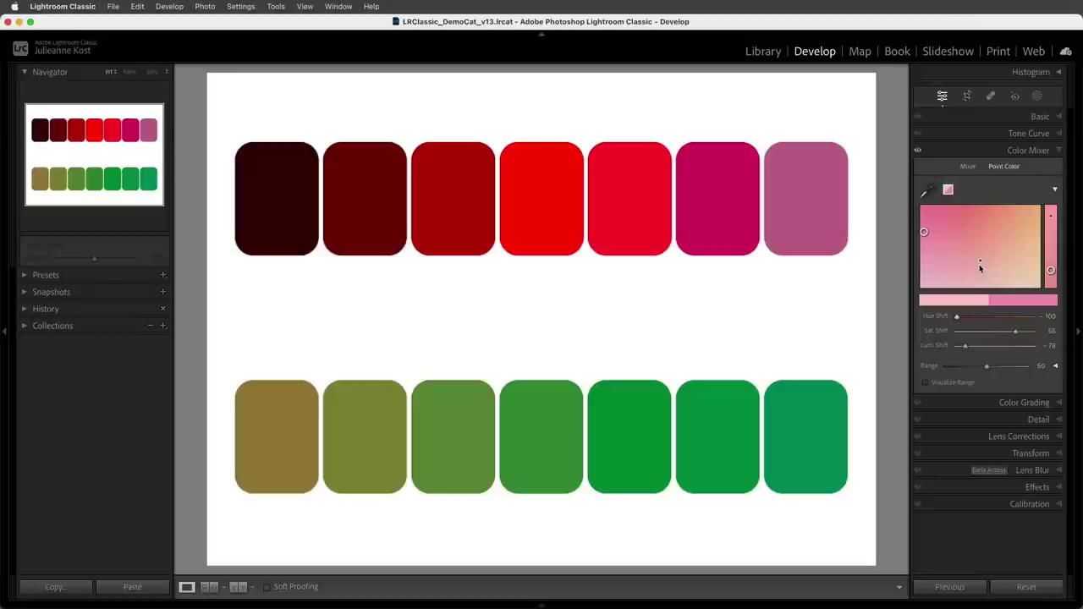
pyautogui.click(926, 191)
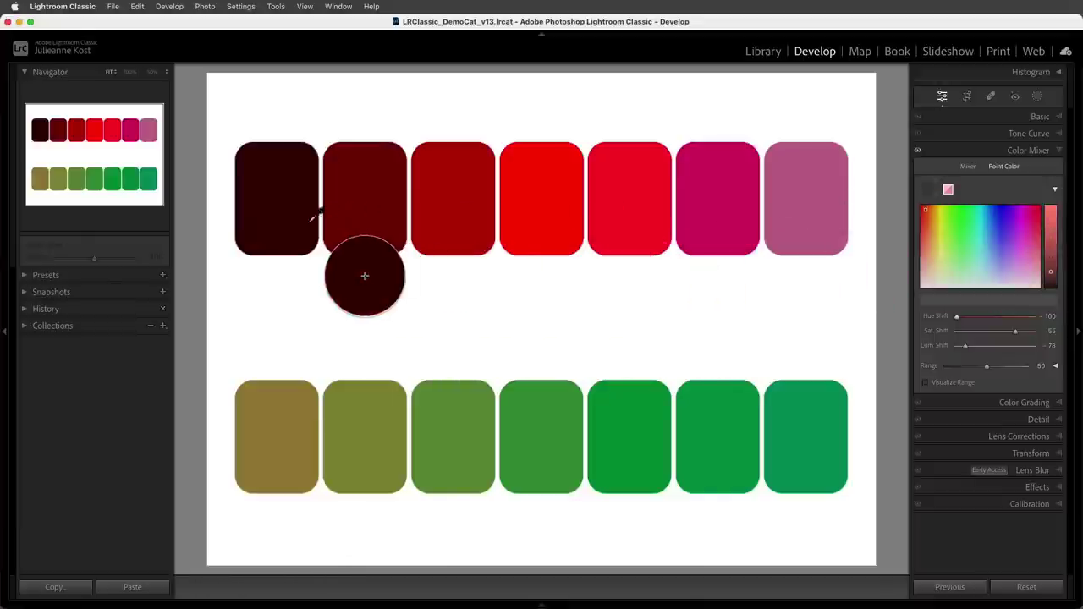
# - Sample the darkest red swatch and shift it to Hue 80, Sat −78, turning the dark reds brown
pyautogui.click(306, 222)
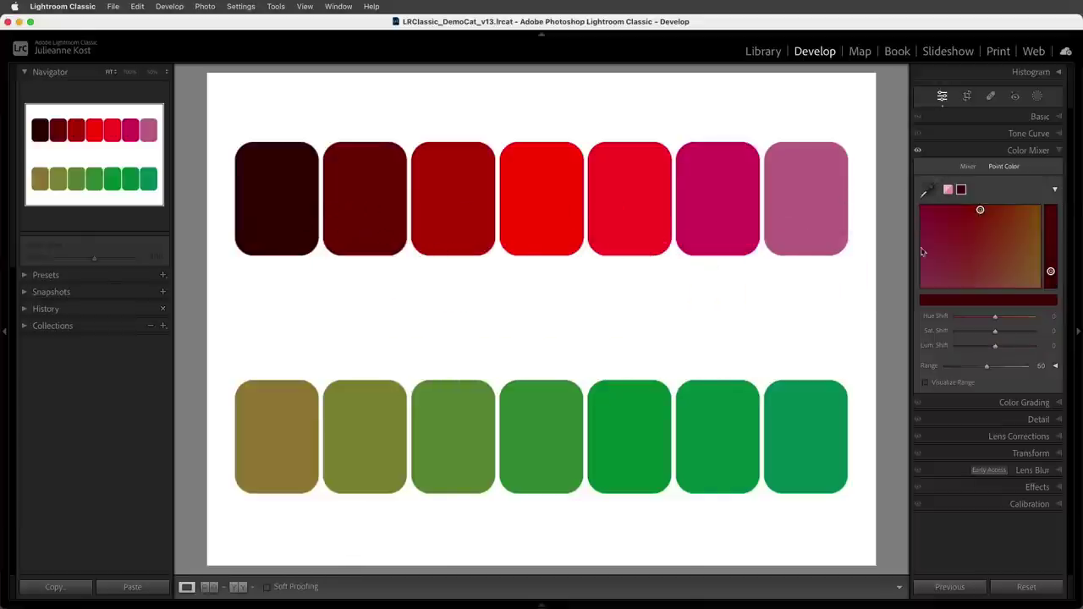
pyautogui.moveTo(980, 212); pyautogui.dragTo(1030, 269)
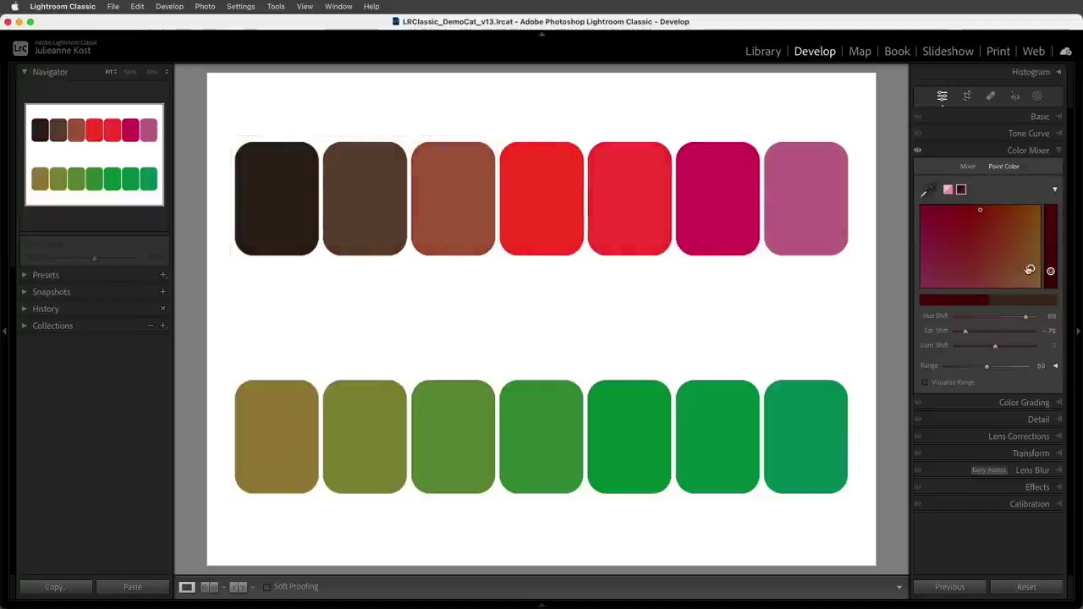
pyautogui.click(968, 167)
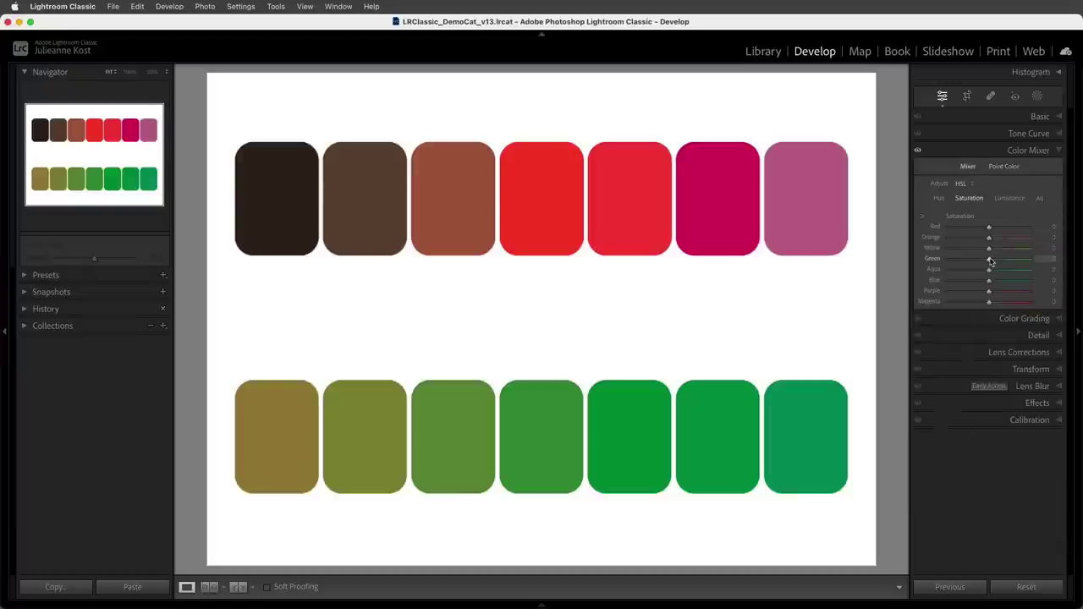
# - Try boosting Green saturation with the slider and on-image tool, then undo it back to 0 and return to Point Color
pyautogui.moveTo(991, 263)
pyautogui.mouseDown()
pyautogui.moveTo(946, 261)
pyautogui.moveTo(1036, 260)
pyautogui.moveTo(931, 266)
pyautogui.moveTo(1038, 260)
pyautogui.moveTo(988, 259)
pyautogui.mouseUp()
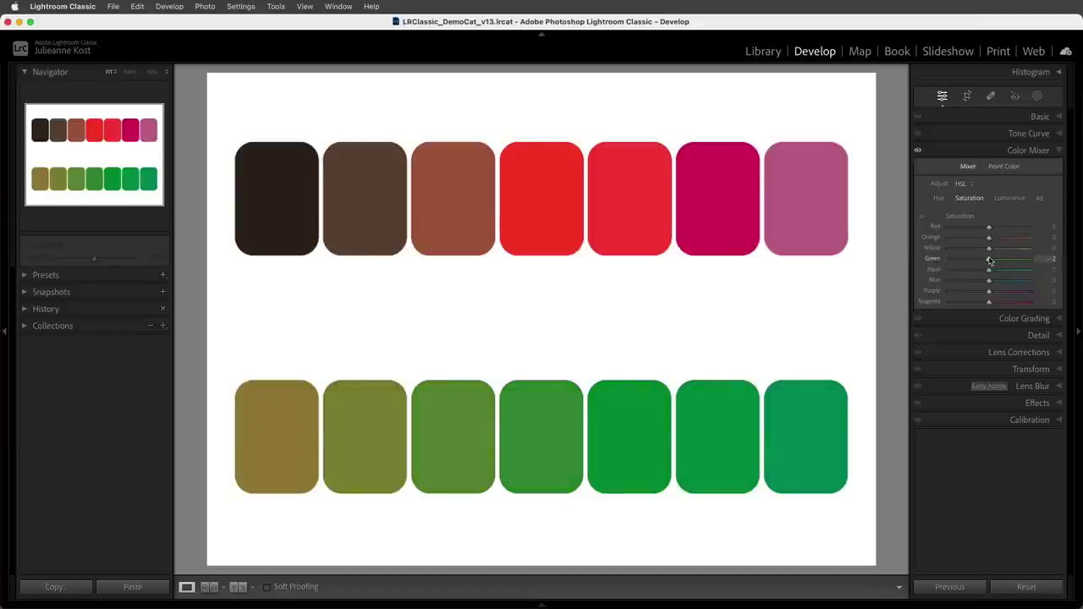
pyautogui.click(922, 220)
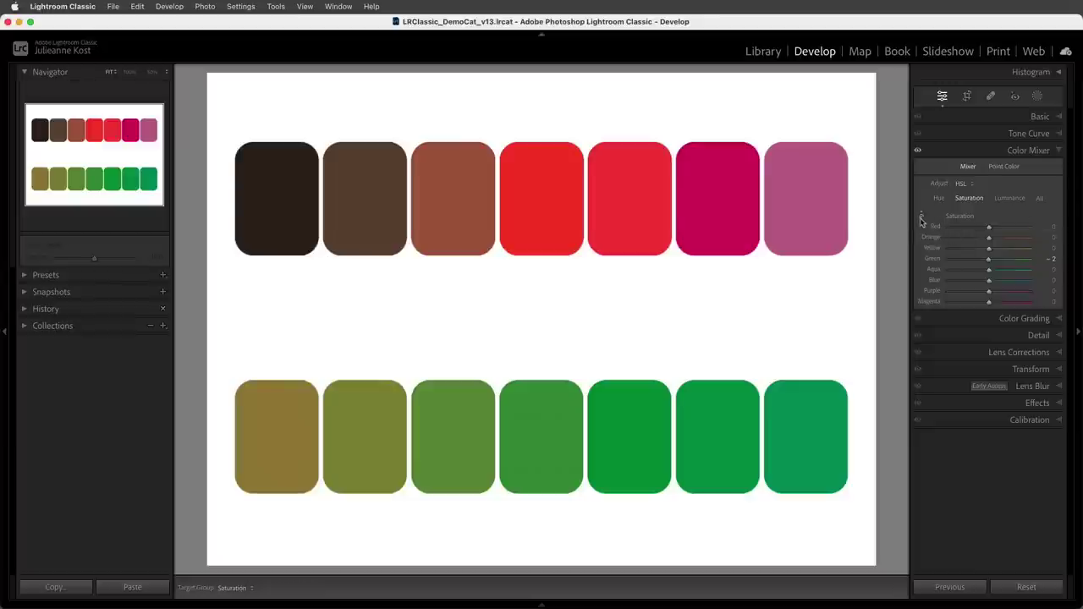
pyautogui.moveTo(551, 433); pyautogui.dragTo(551, 406)
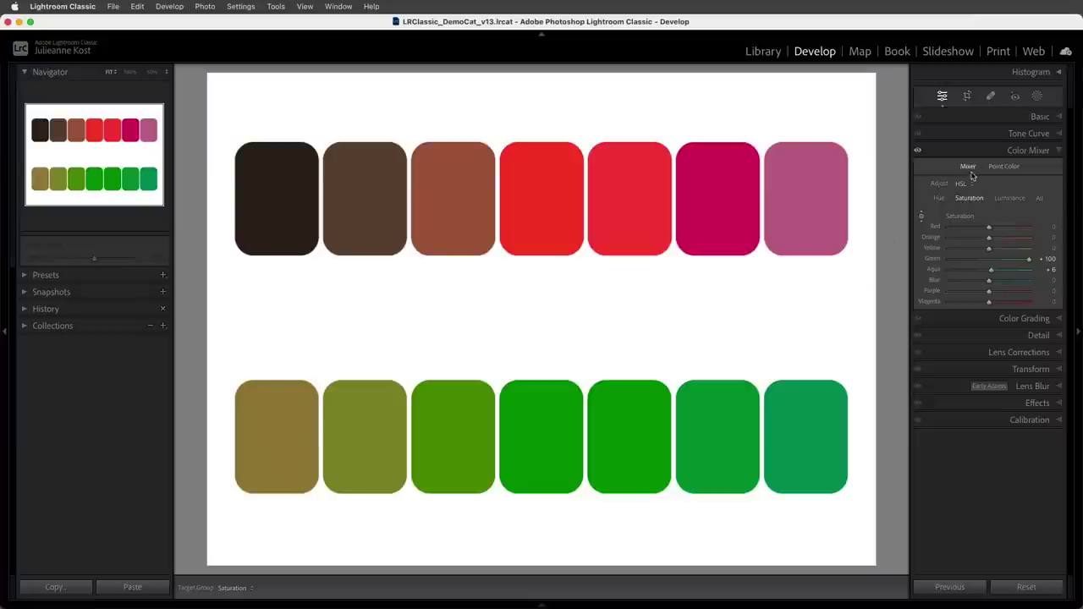
pyautogui.press('super+z')
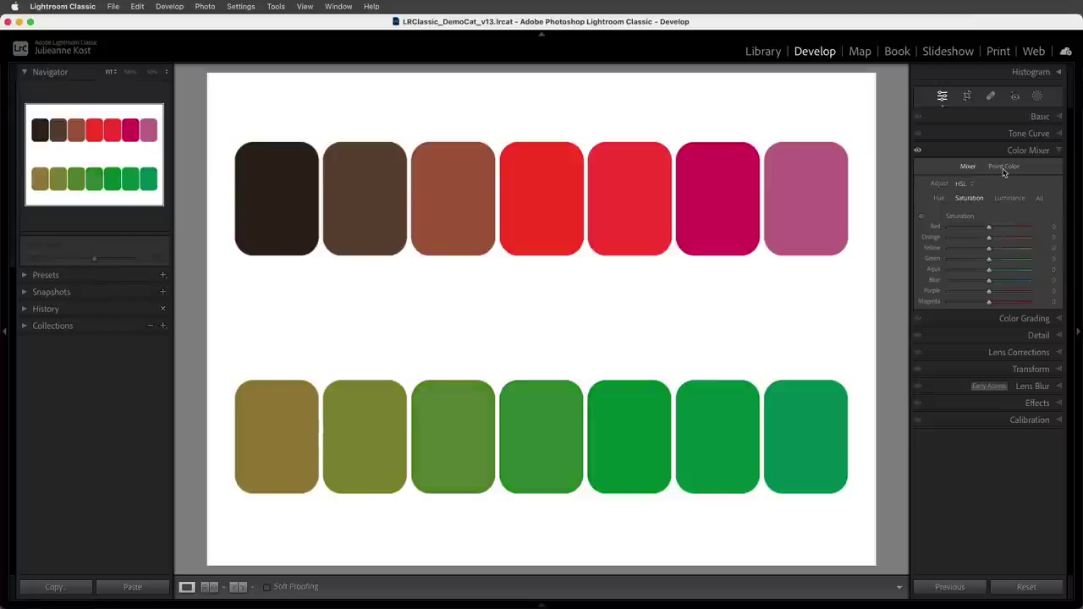
pyautogui.click(1005, 167)
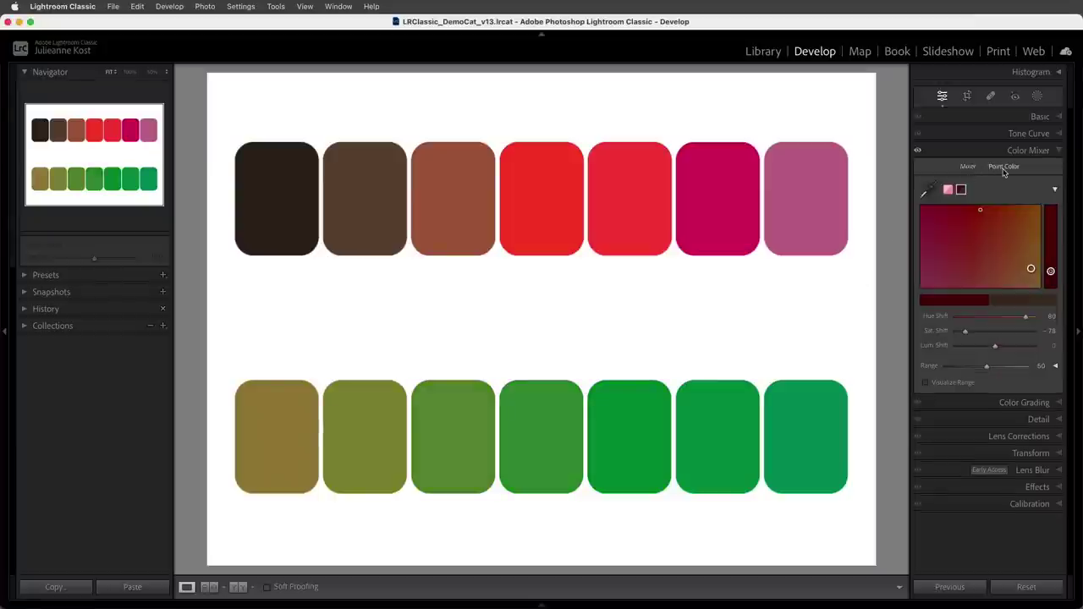
# - Sample the fourth green swatch, desaturate and darken it fully, and set Range to 65
pyautogui.click(926, 191)
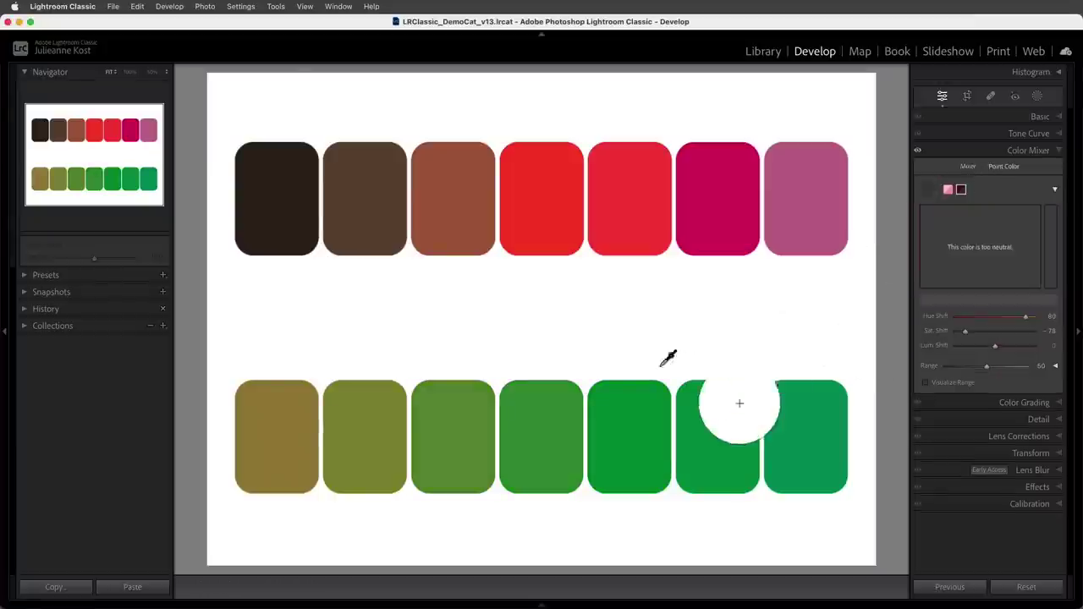
pyautogui.click(539, 437)
pyautogui.click(929, 271)
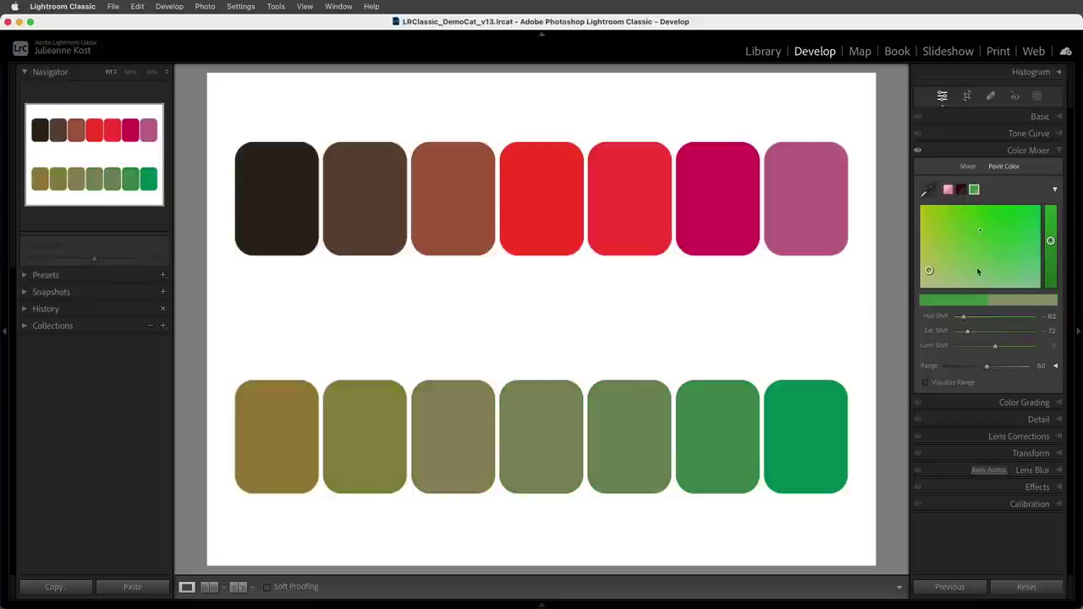
pyautogui.click(1050, 284)
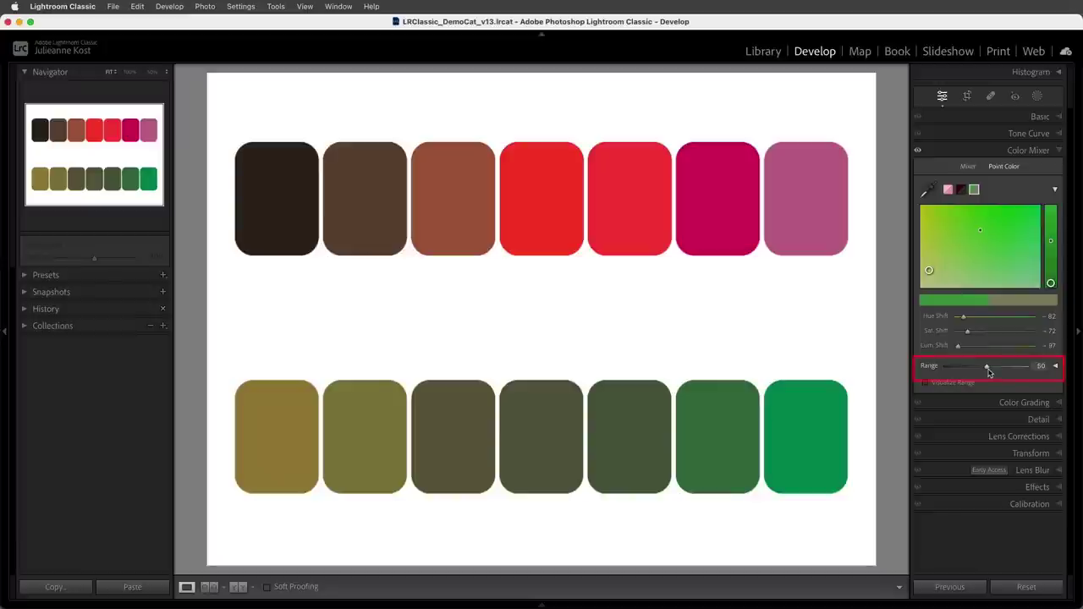
pyautogui.moveTo(988, 373); pyautogui.dragTo(930, 373)
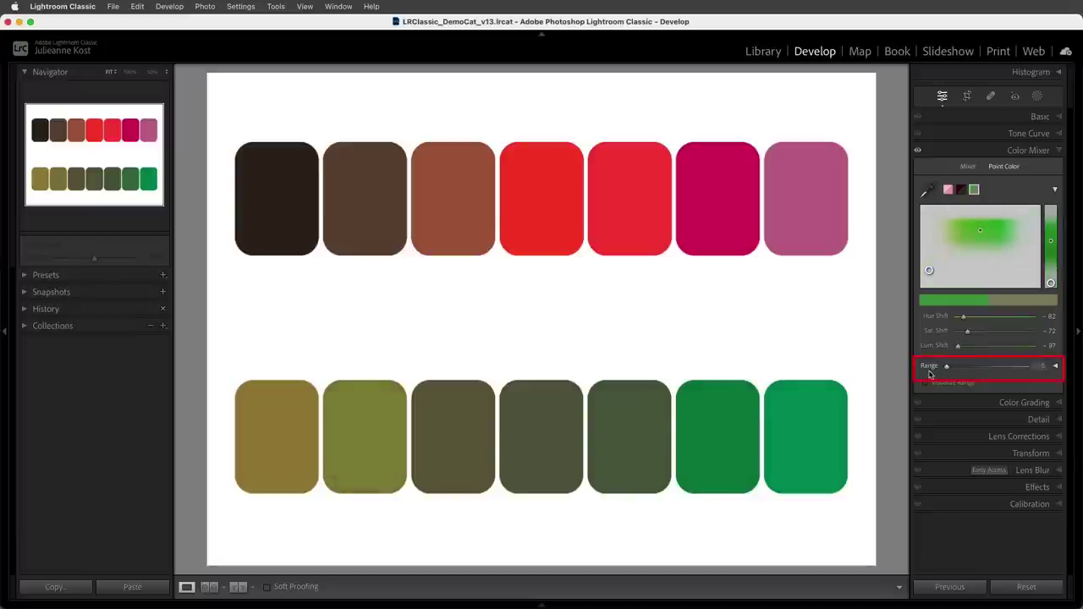
pyautogui.moveTo(930, 374); pyautogui.dragTo(1001, 368)
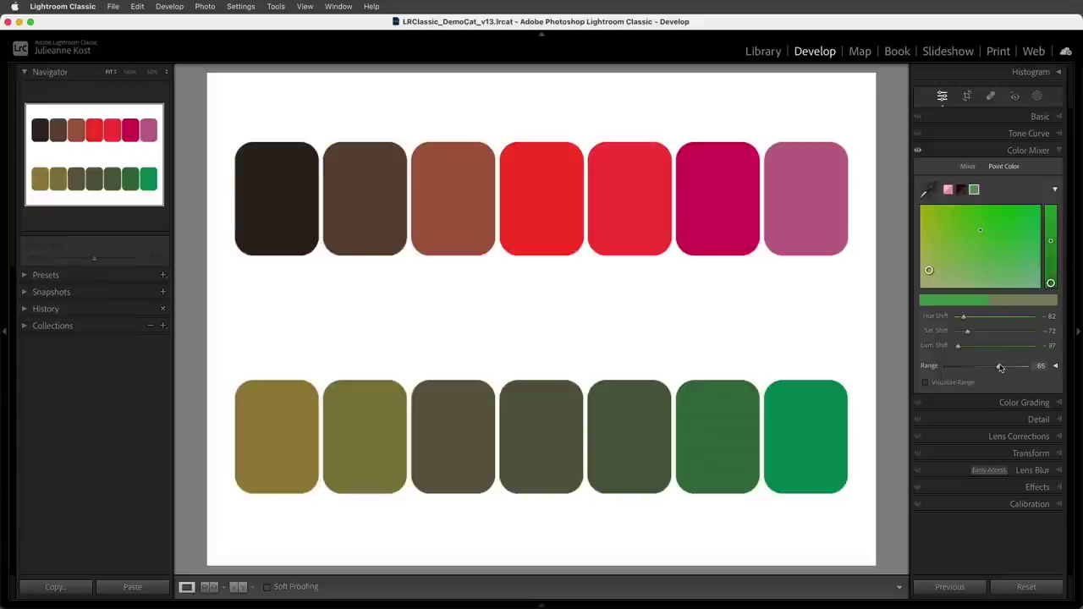
# - With Visualize Range on, narrow the green sample's Hue Range to 10/49–61/72 and Range to 12
pyautogui.click(926, 383)
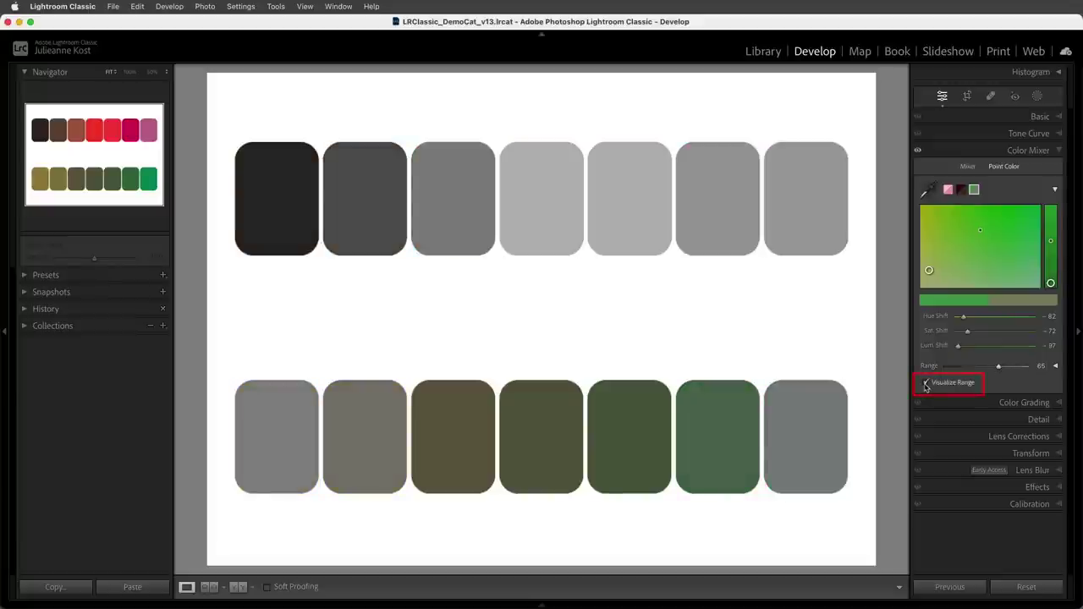
pyautogui.click(1055, 366)
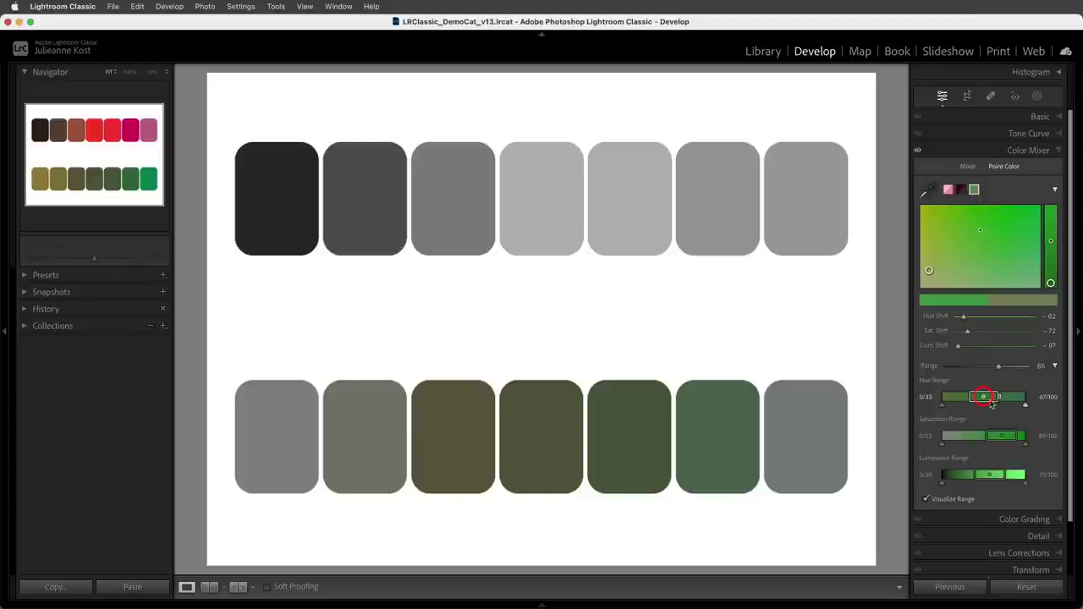
pyautogui.moveTo(991, 403); pyautogui.dragTo(946, 409)
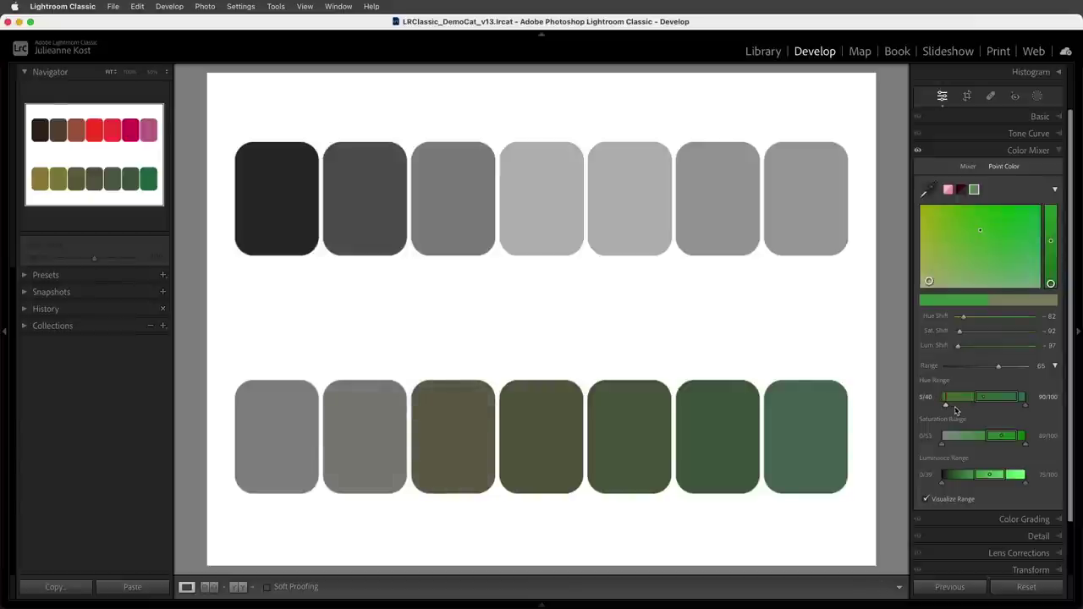
pyautogui.moveTo(1018, 402); pyautogui.dragTo(969, 409)
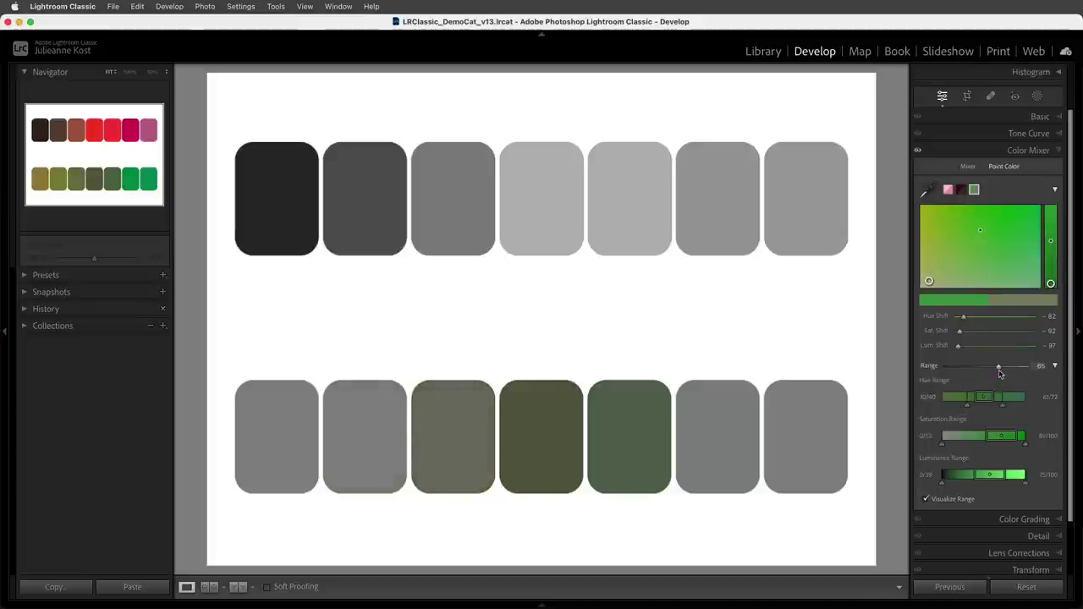
pyautogui.moveTo(999, 366); pyautogui.dragTo(956, 365)
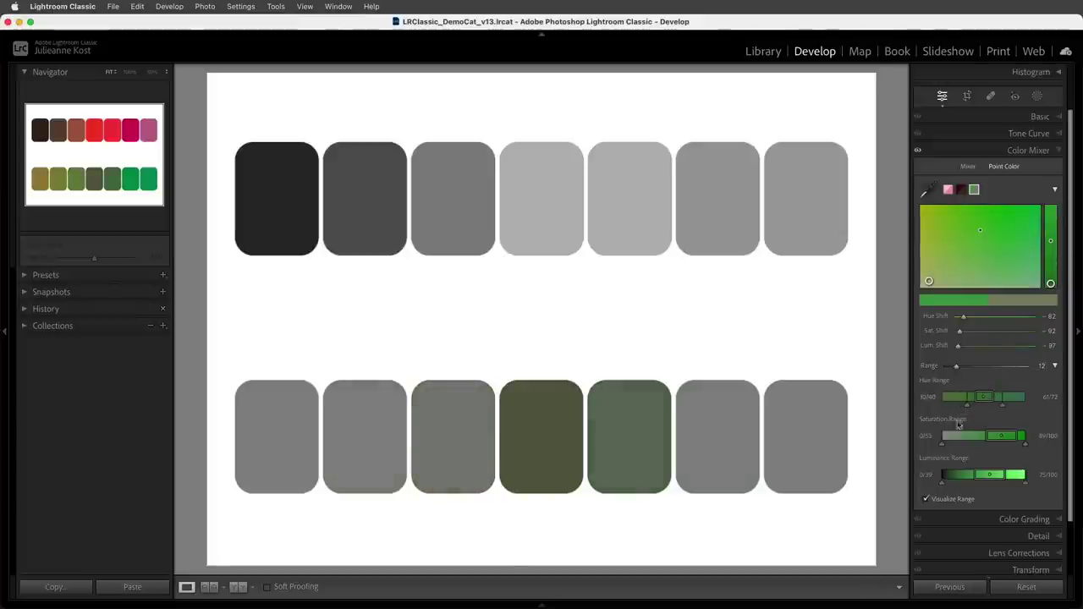
# - Shift the middle greens to dark teal-green, widen their Hue Range, and advance to the next photo
pyautogui.click(926, 500)
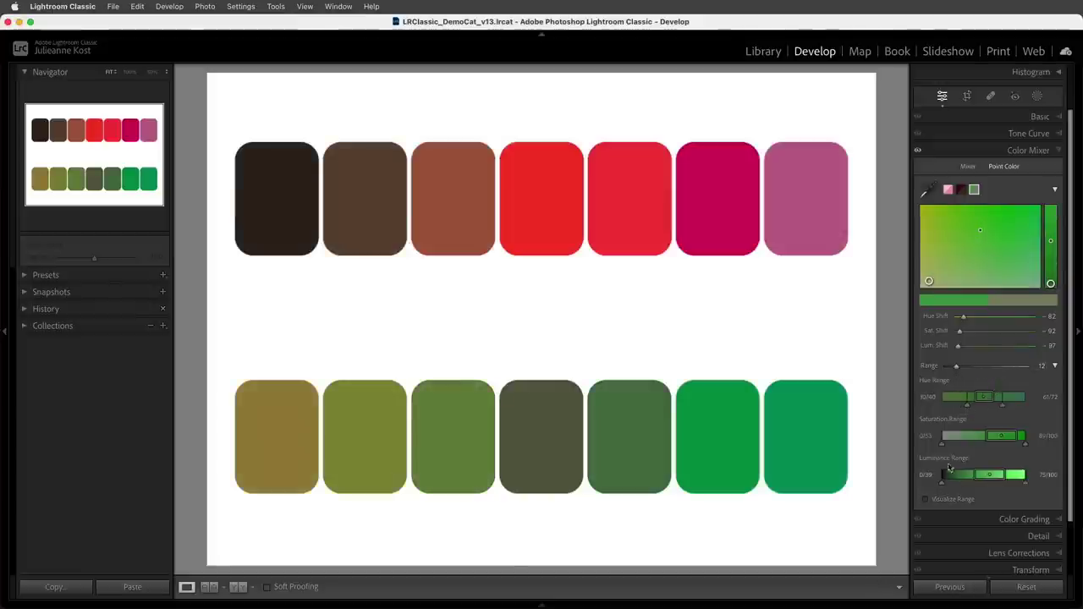
pyautogui.moveTo(929, 281); pyautogui.dragTo(1055, 268)
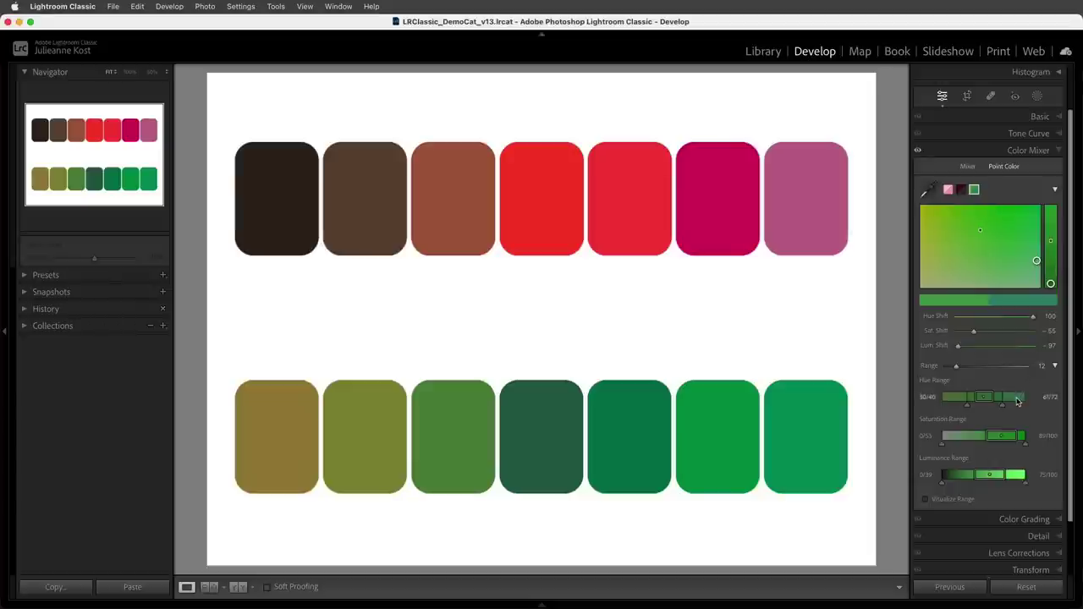
pyautogui.click(1018, 401)
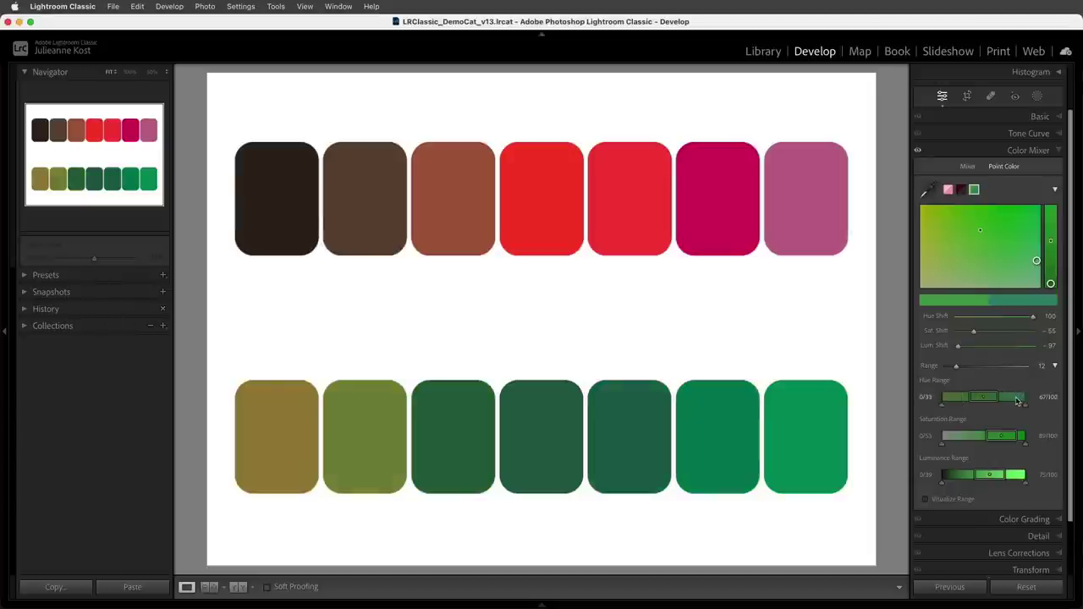
pyautogui.press('Right')
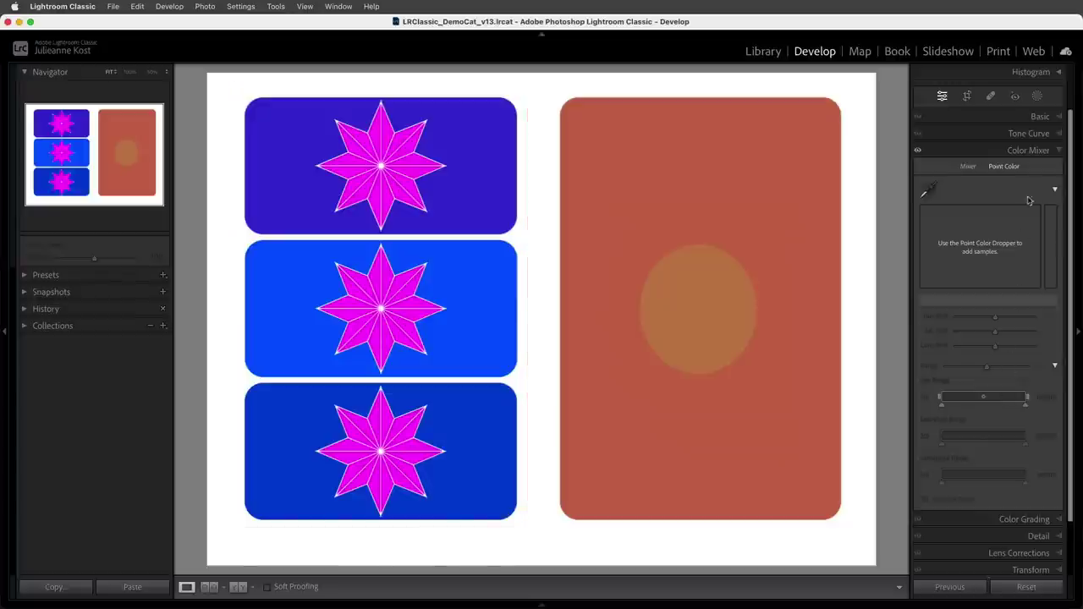
# - Create an Objects mask around the middle blue card
pyautogui.click(1035, 100)
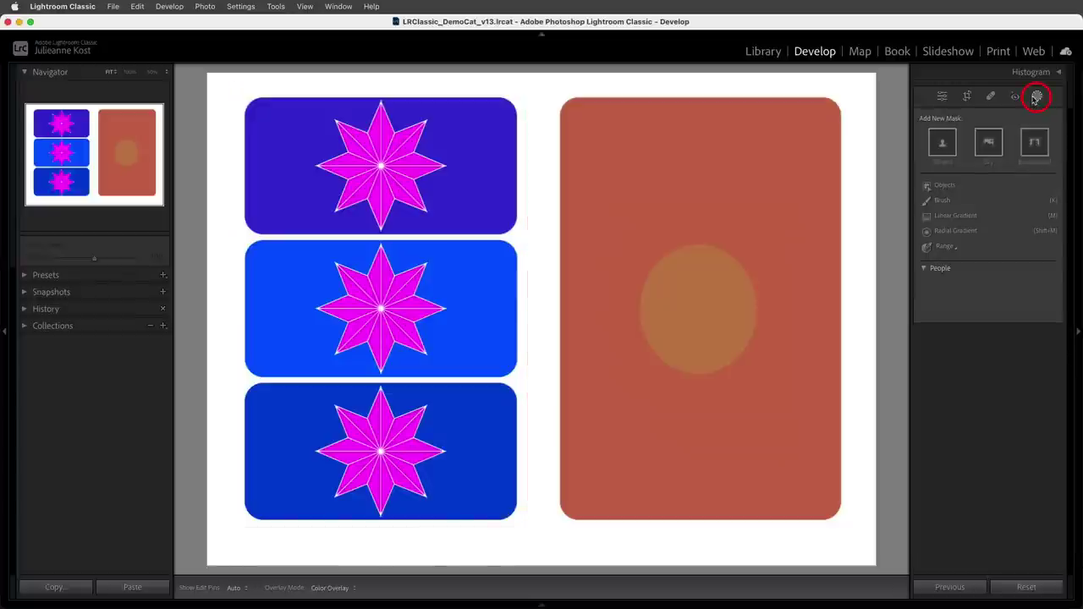
pyautogui.click(946, 186)
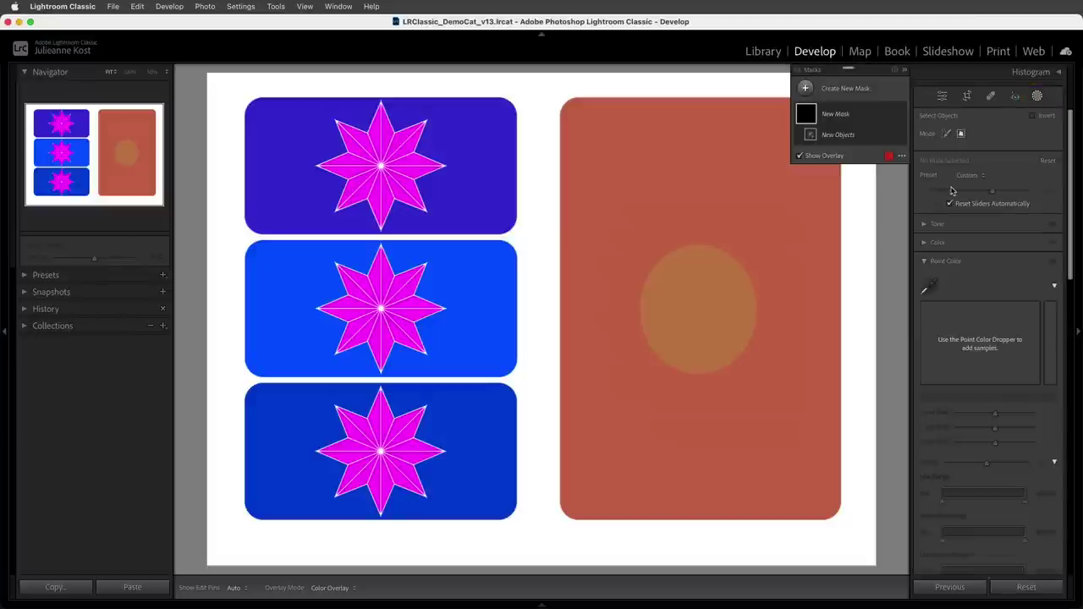
pyautogui.moveTo(519, 239); pyautogui.dragTo(231, 382)
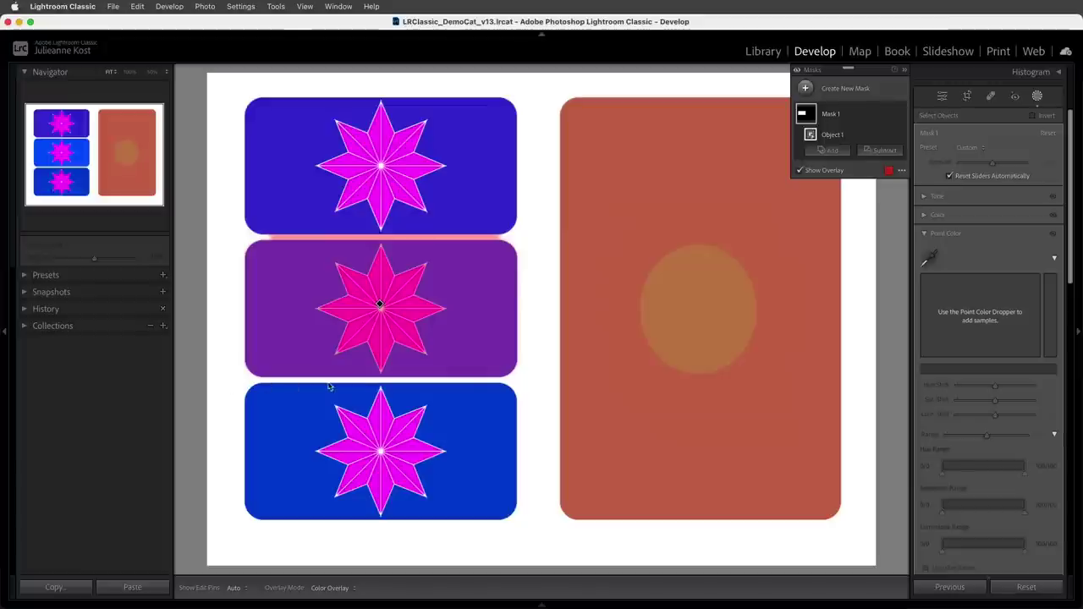
# - Sample the masked card's blue with Point Color and shift its hue −89 to cyan
pyautogui.click(930, 255)
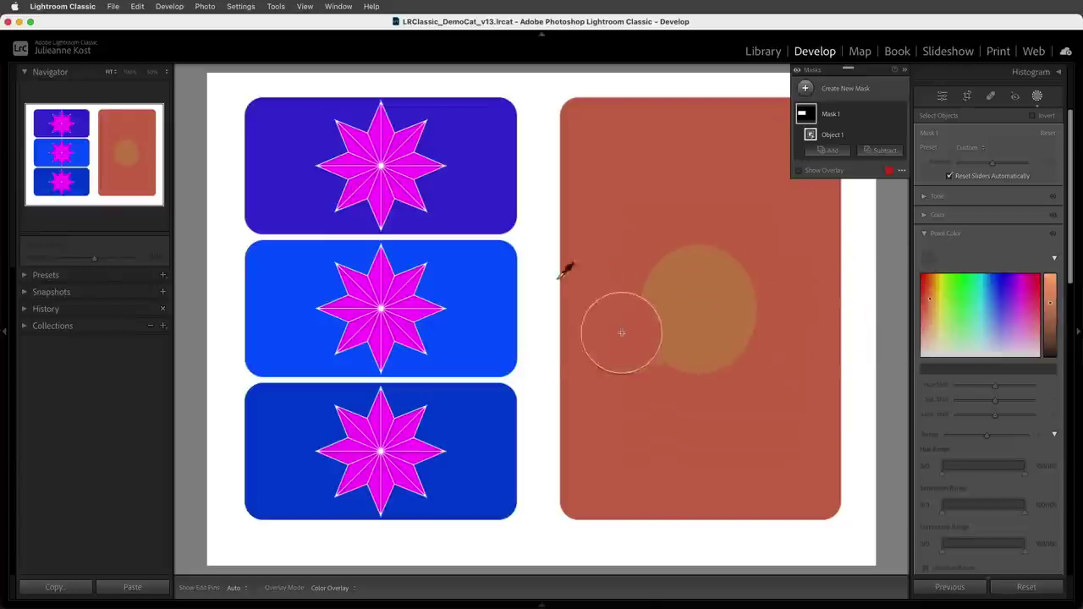
pyautogui.click(491, 276)
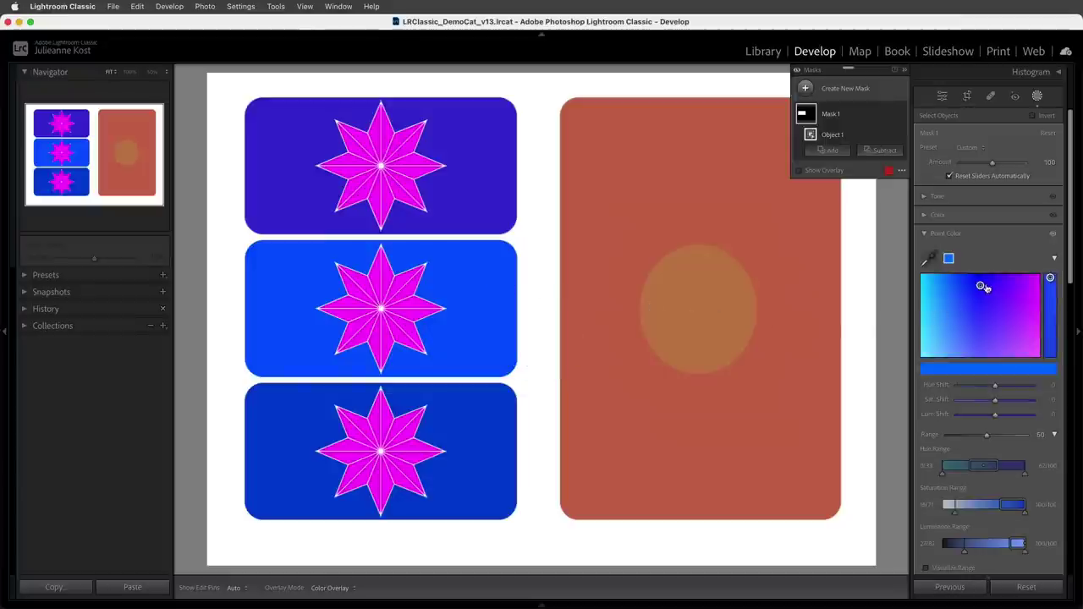
pyautogui.moveTo(982, 288); pyautogui.dragTo(927, 291)
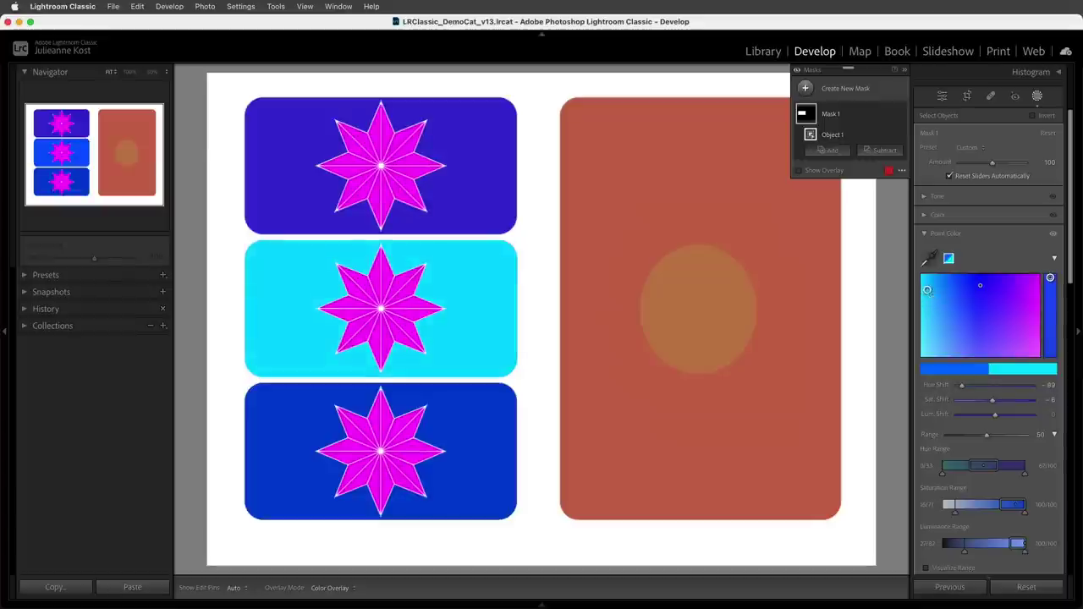
pyautogui.click(941, 98)
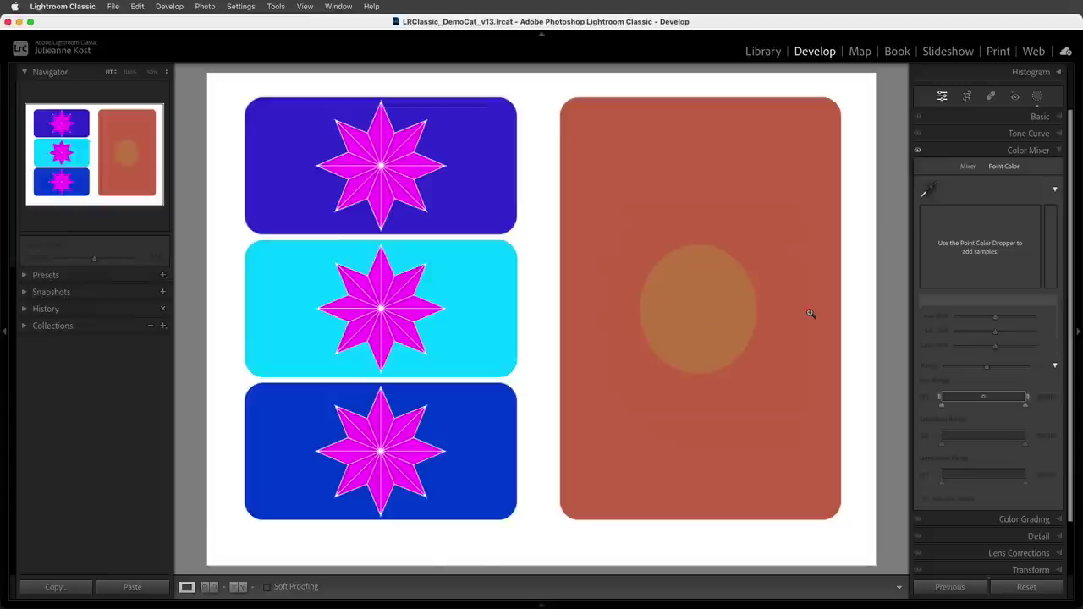
# - Sample the orange circle, narrow its Hue Range, and shift its hue to −58 so it blends in
pyautogui.click(926, 197)
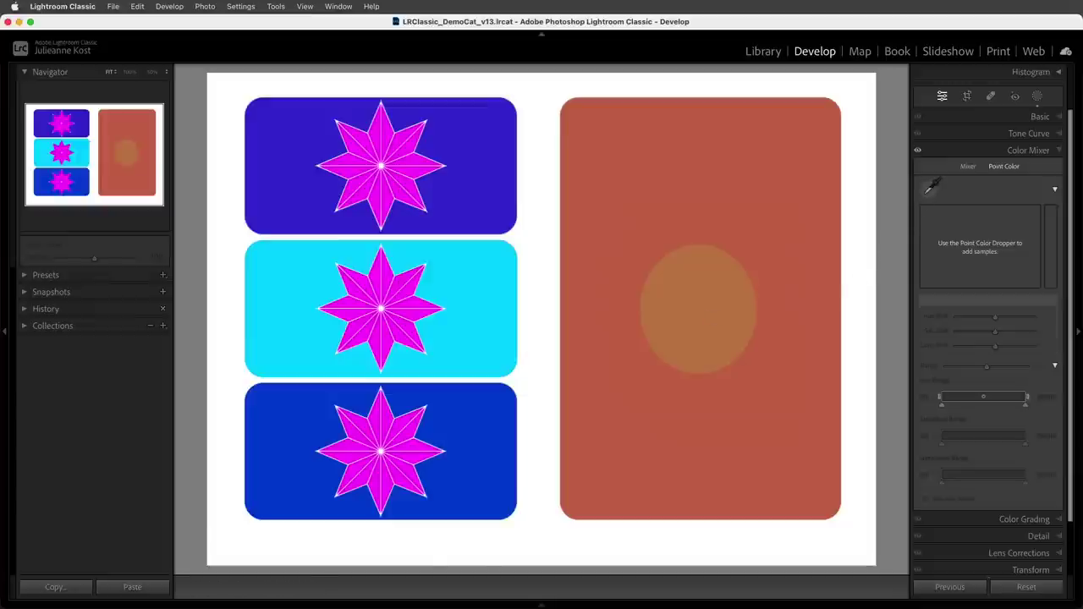
pyautogui.click(709, 304)
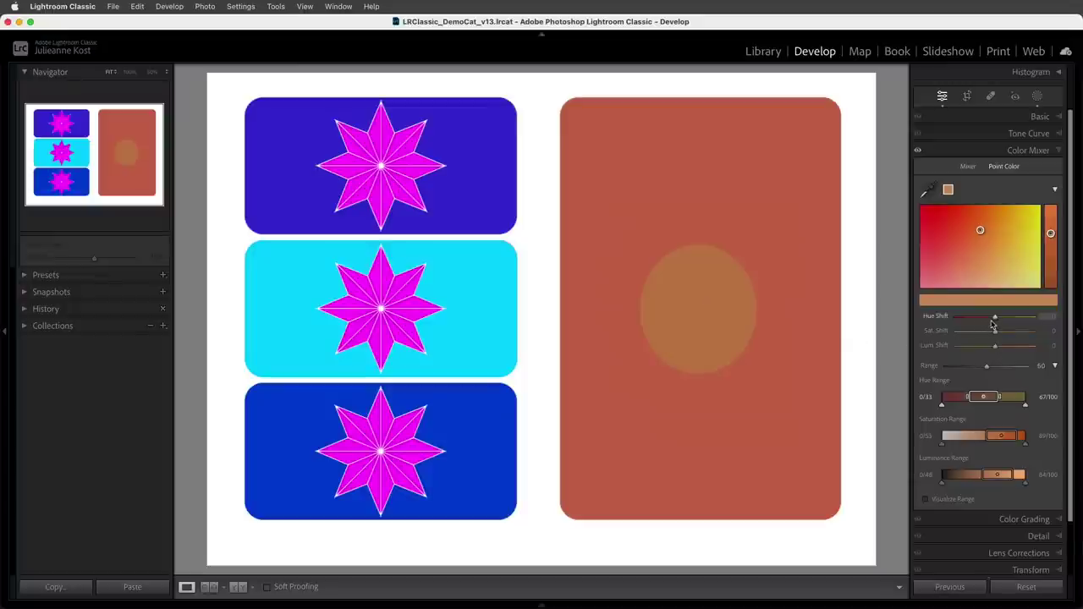
pyautogui.moveTo(994, 322)
pyautogui.mouseDown()
pyautogui.moveTo(954, 319)
pyautogui.moveTo(1010, 320)
pyautogui.mouseUp()
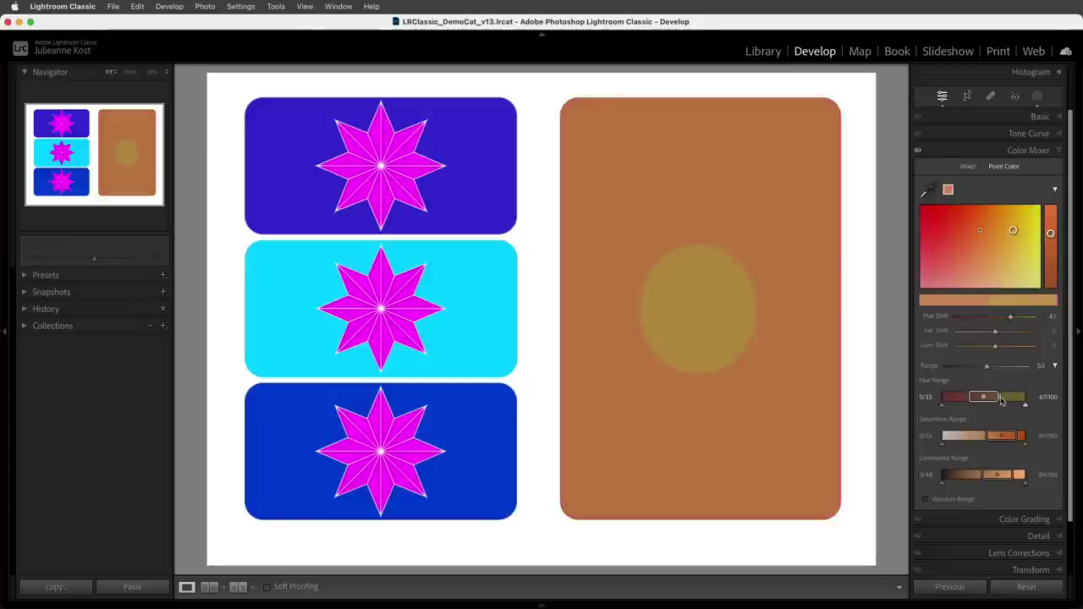
pyautogui.moveTo(1001, 400)
pyautogui.mouseDown()
pyautogui.moveTo(969, 400)
pyautogui.moveTo(1016, 405)
pyautogui.moveTo(994, 403)
pyautogui.mouseUp()
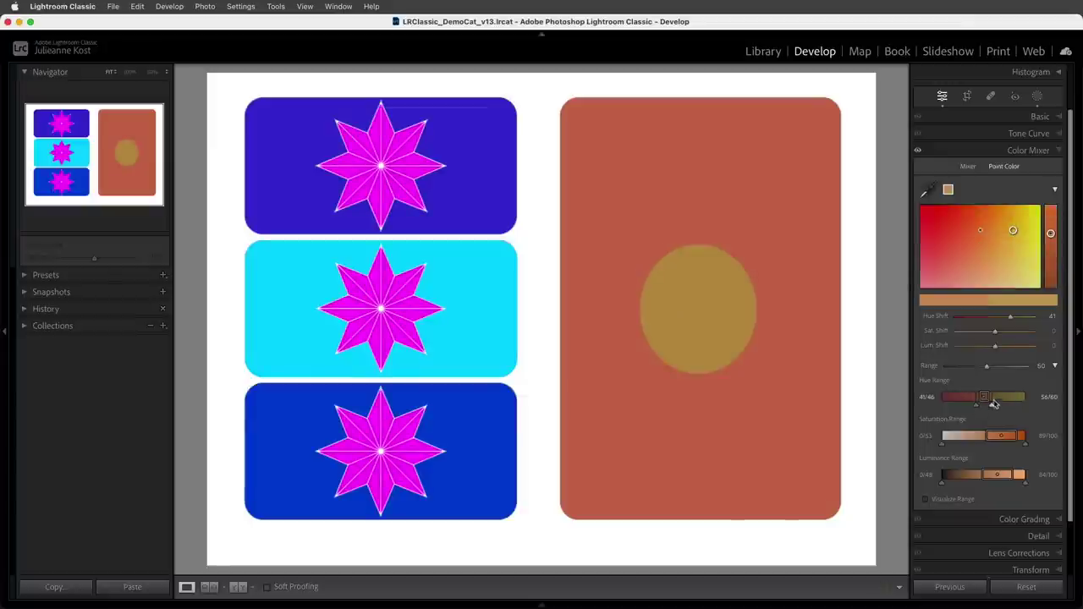
pyautogui.moveTo(1010, 320); pyautogui.dragTo(979, 330)
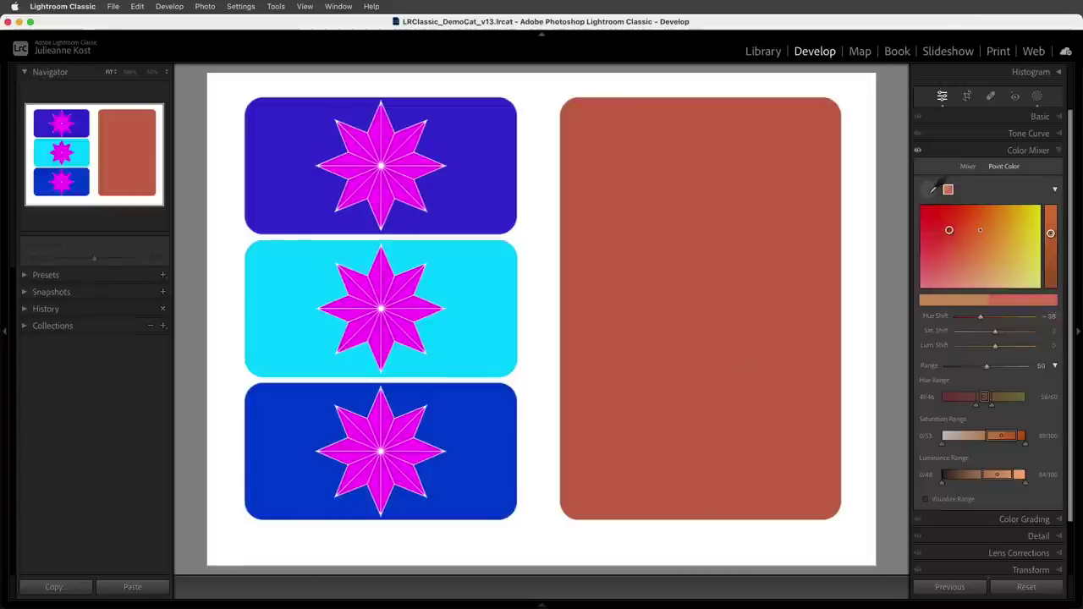
# - Sample the red right-hand card and shift it to a less saturated, muted pink
pyautogui.click(934, 188)
pyautogui.click(775, 257)
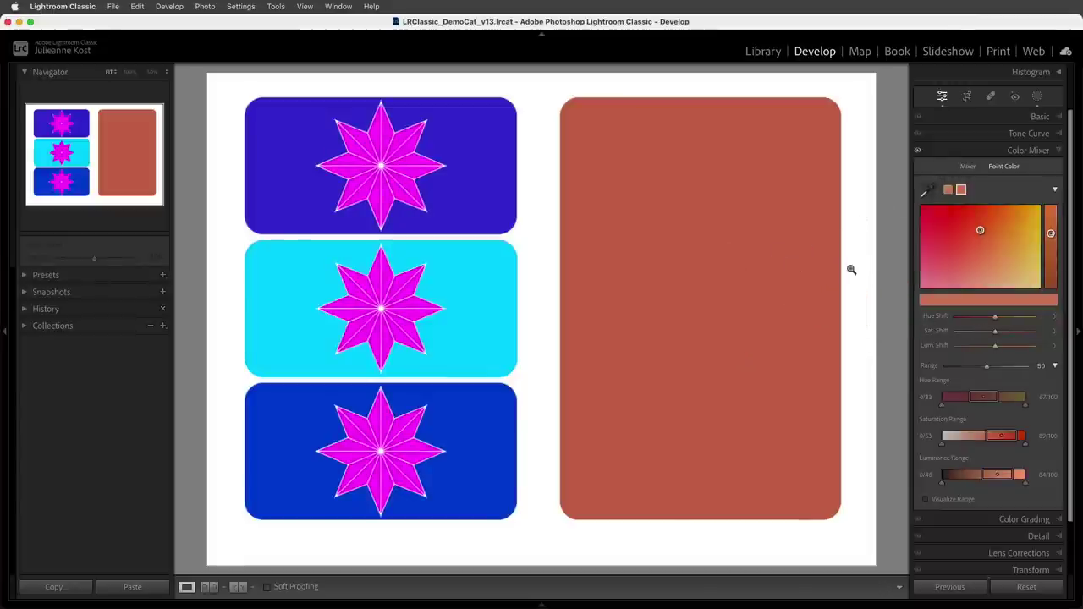
pyautogui.moveTo(980, 230); pyautogui.dragTo(941, 267)
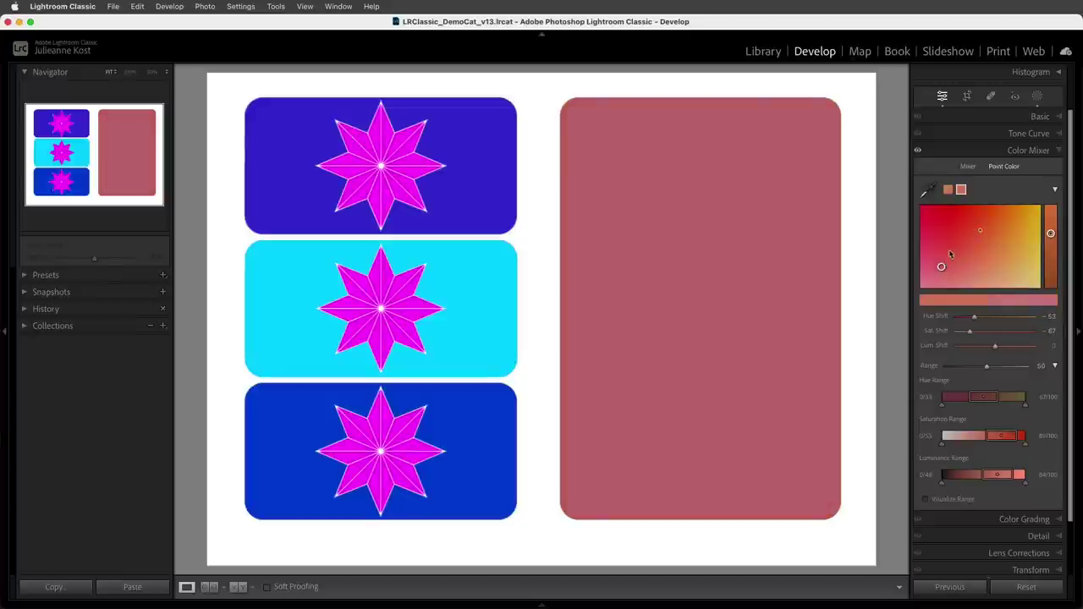
pyautogui.rightClick(961, 191)
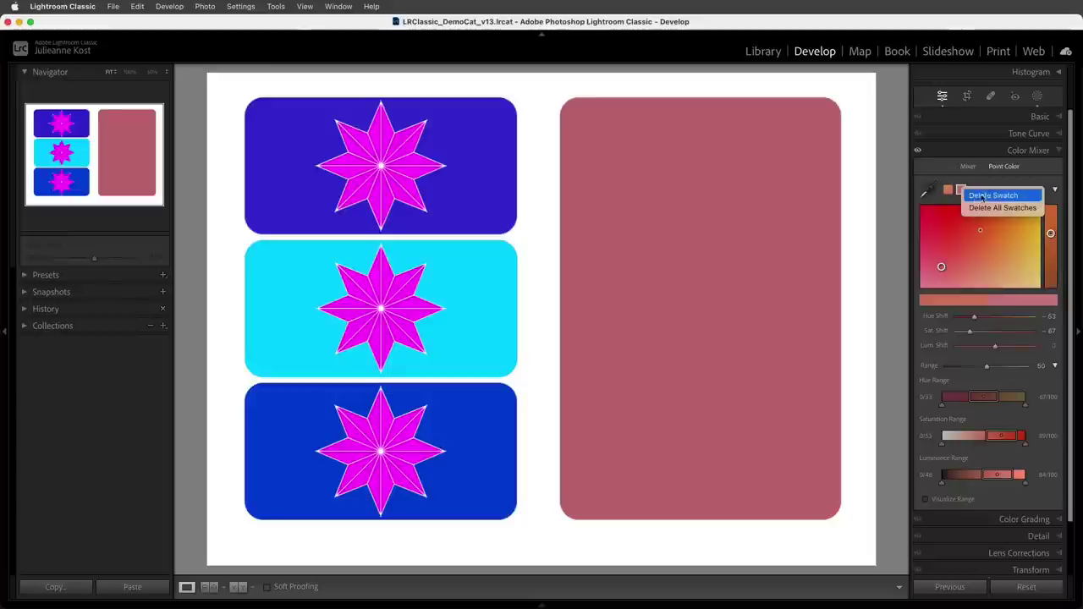
pyautogui.click(997, 183)
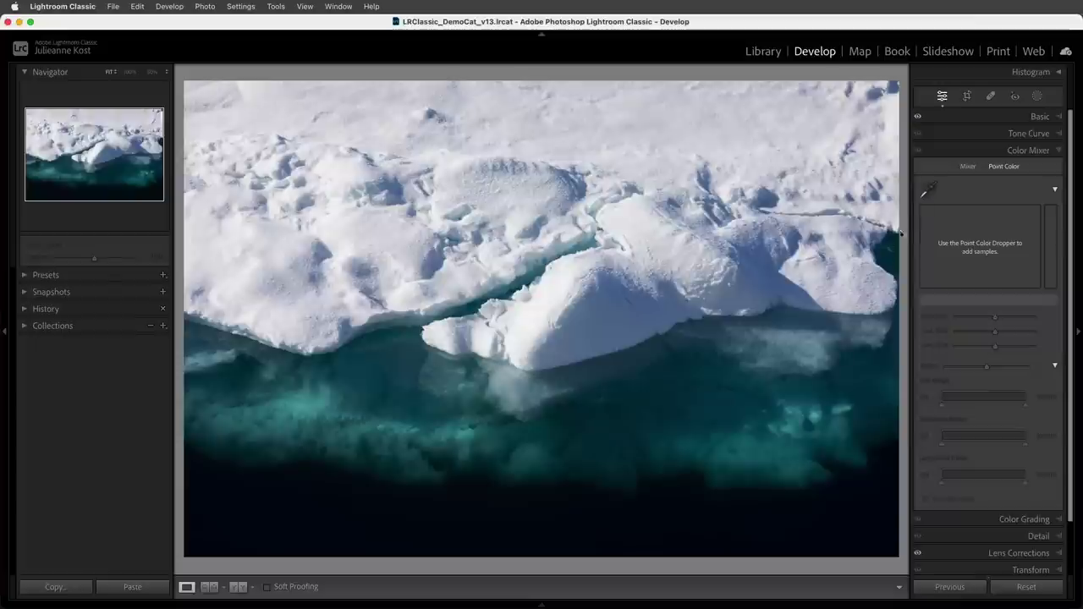
# - Lower the Blue saturation in the HSL mixer to mute the iceberg's water
pyautogui.click(965, 167)
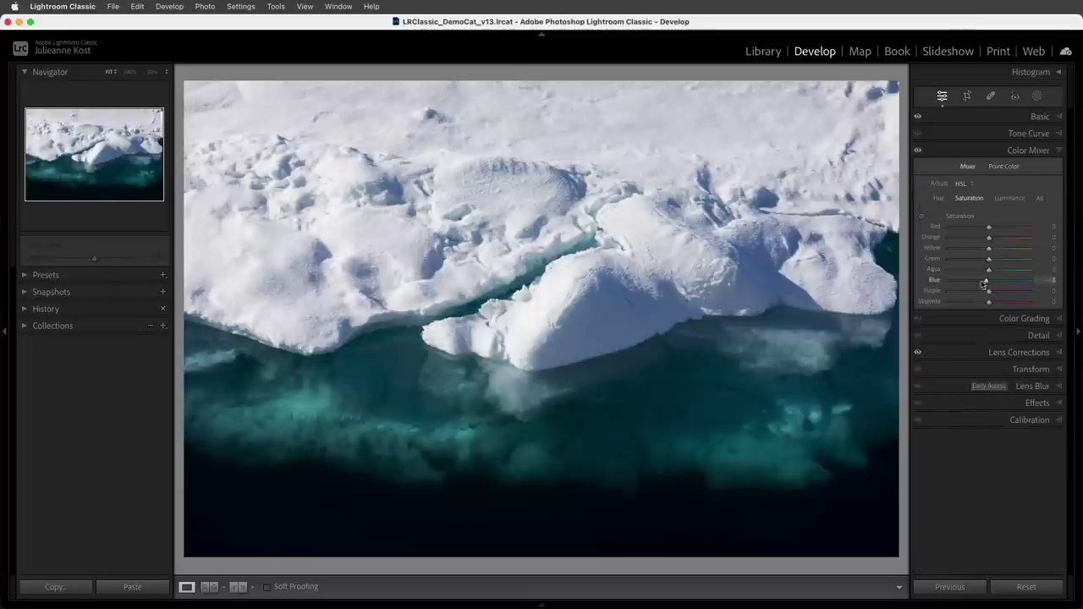
pyautogui.moveTo(988, 281)
pyautogui.mouseDown()
pyautogui.moveTo(963, 282)
pyautogui.moveTo(1027, 280)
pyautogui.moveTo(1000, 280)
pyautogui.mouseUp()
pyautogui.click(1002, 167)
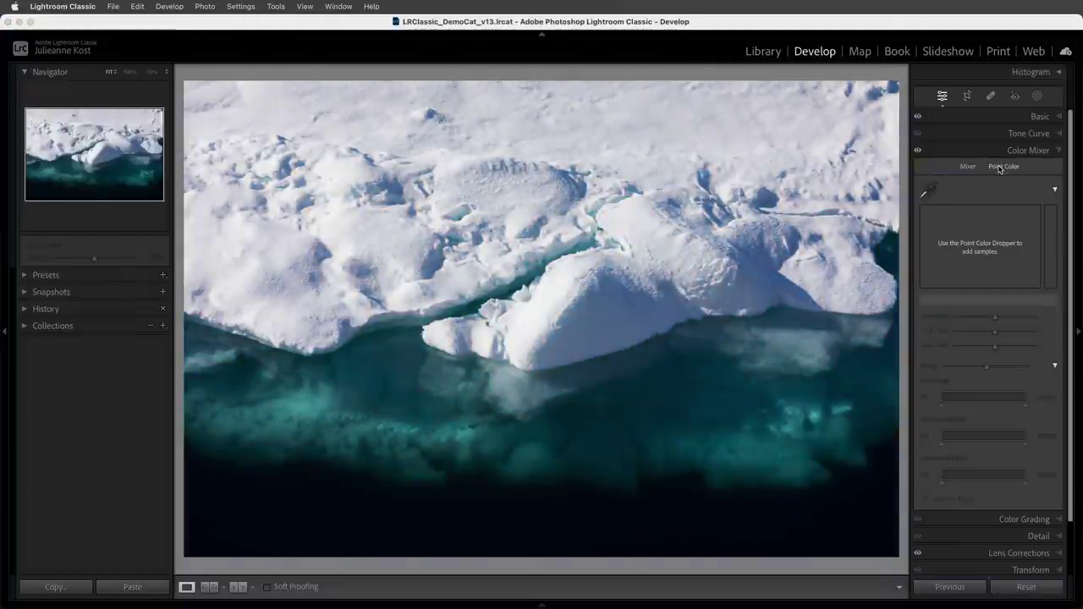
# - Sample the blue shaded ice as a point colour and widen its hue and luminance ranges
pyautogui.click(932, 192)
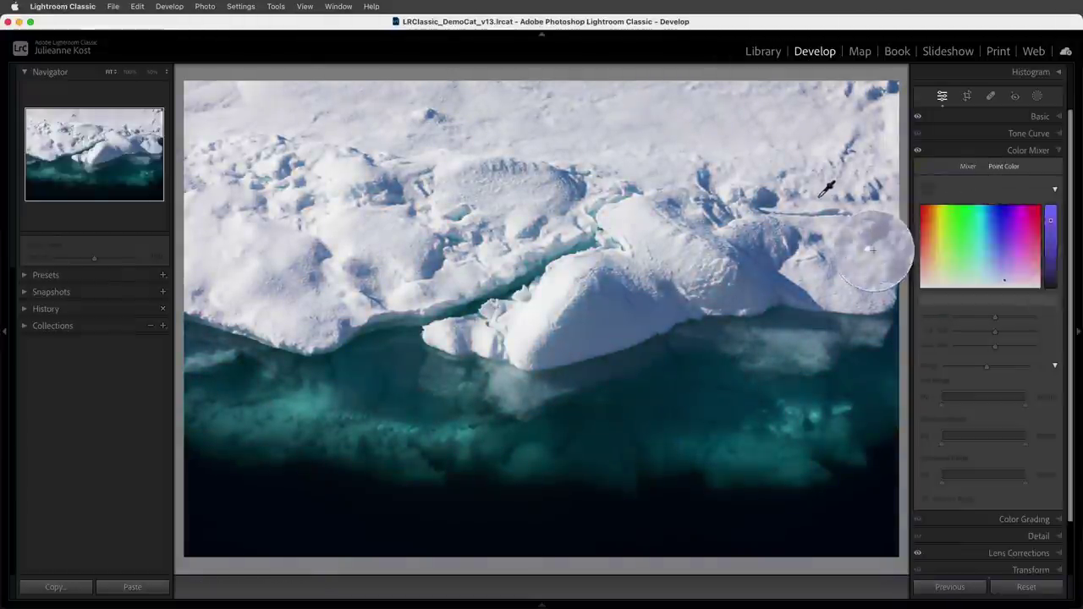
pyautogui.click(825, 309)
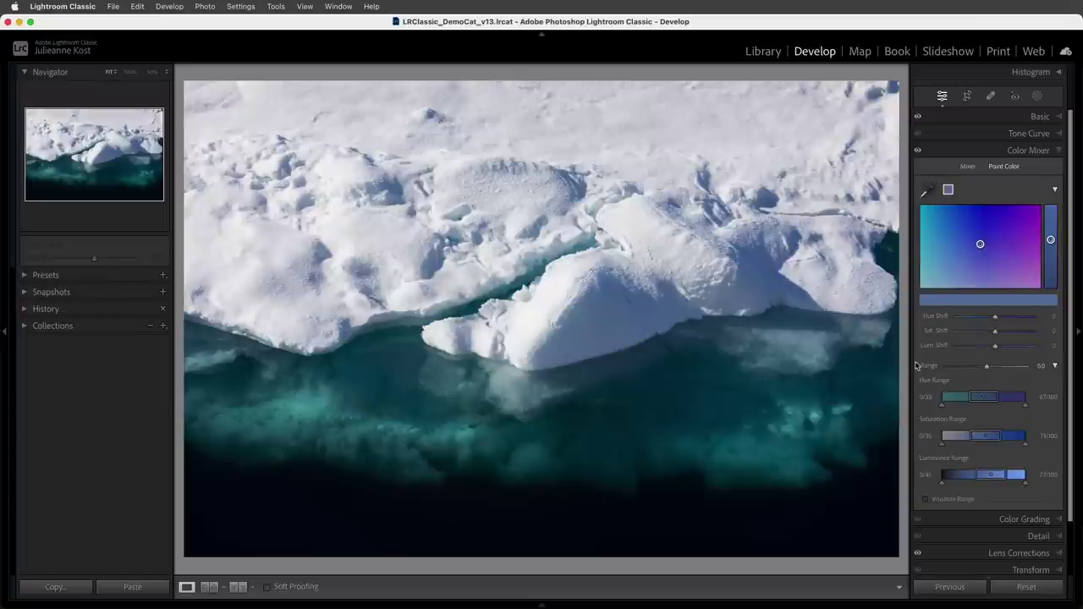
pyautogui.click(927, 498)
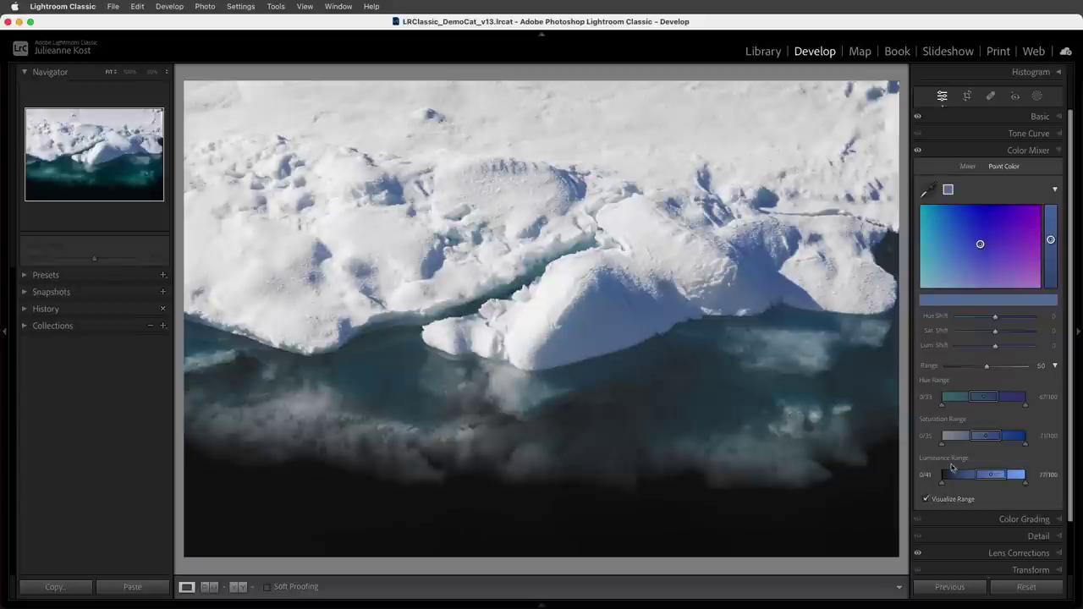
pyautogui.moveTo(970, 400); pyautogui.dragTo(982, 401)
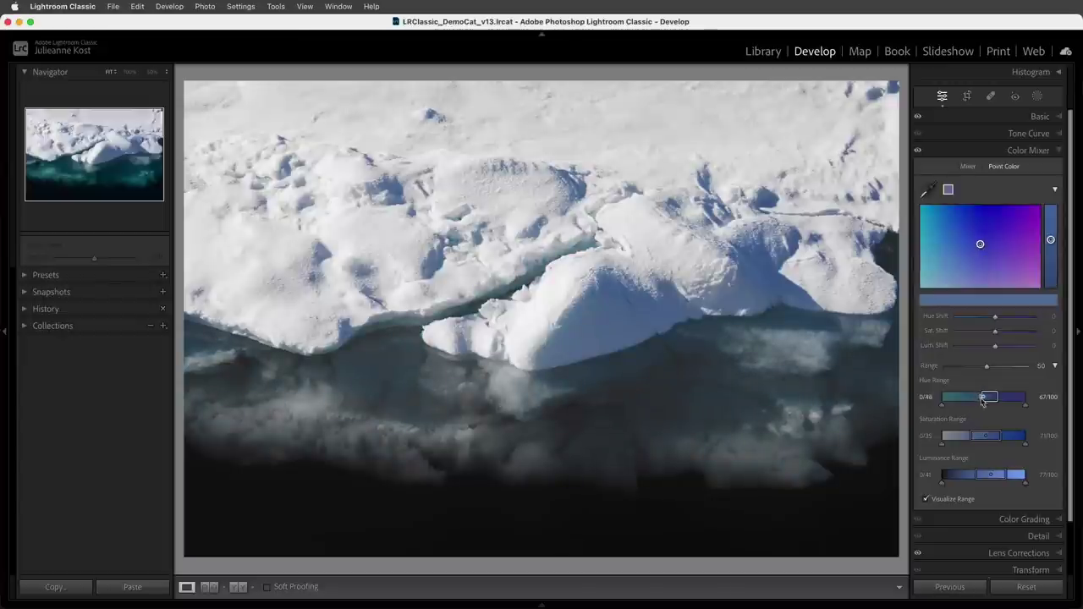
pyautogui.moveTo(994, 476); pyautogui.dragTo(1012, 477)
pyautogui.click(945, 501)
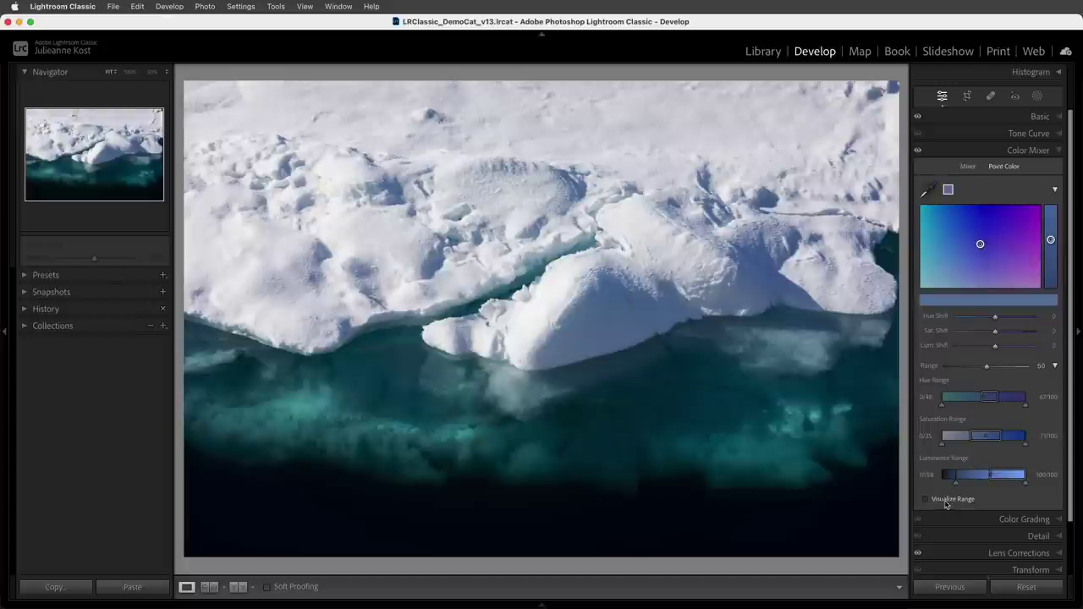
# - Fully desaturate the sampled blue with Sat. Shift -100 and compare before/after
pyautogui.moveTo(997, 333); pyautogui.dragTo(953, 342)
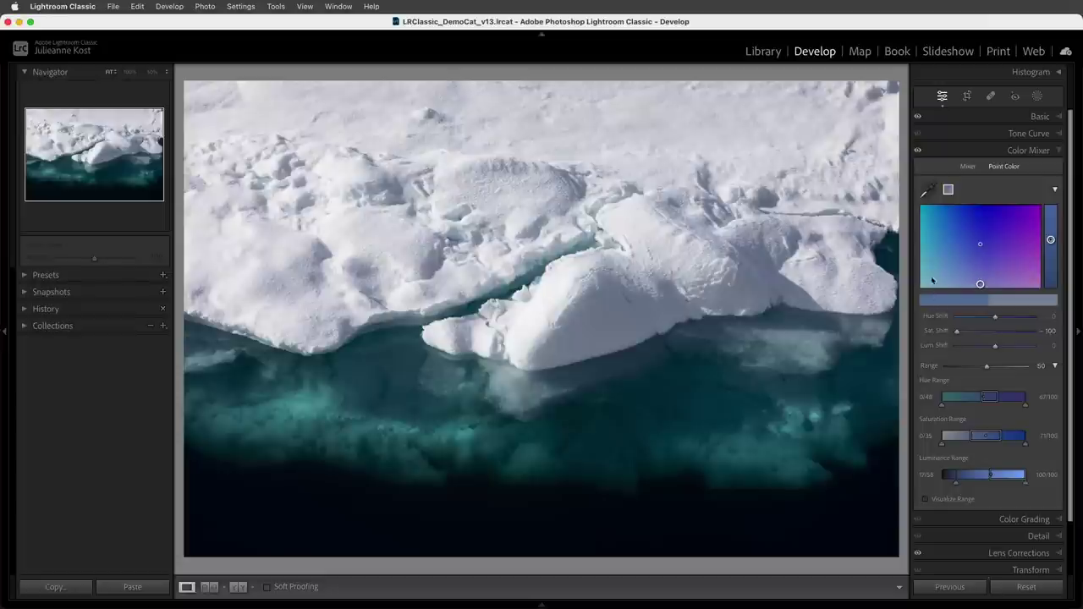
pyautogui.click(919, 151)
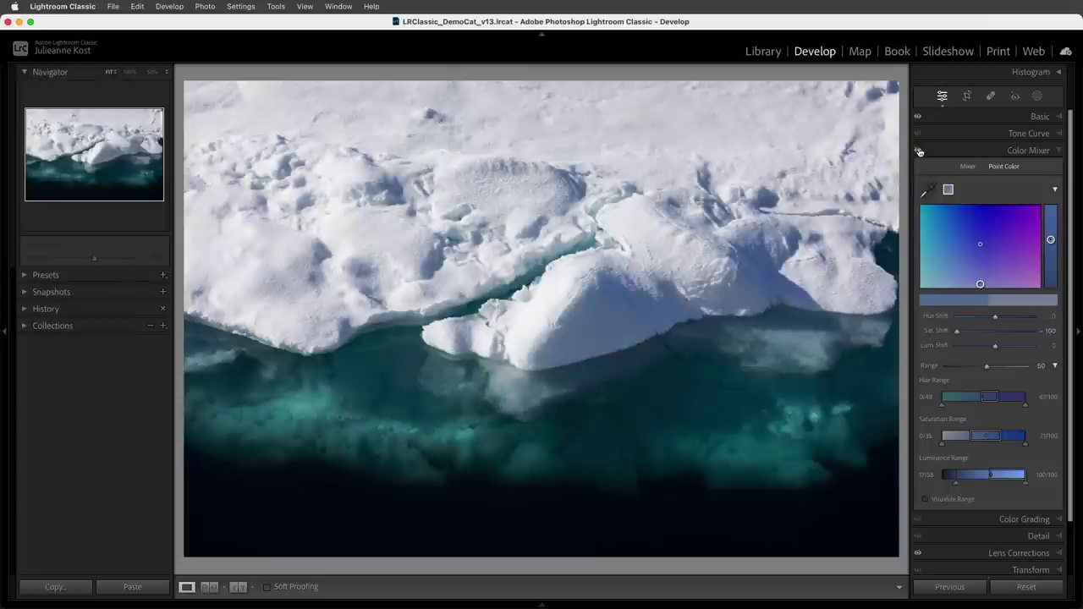
pyautogui.click(919, 151)
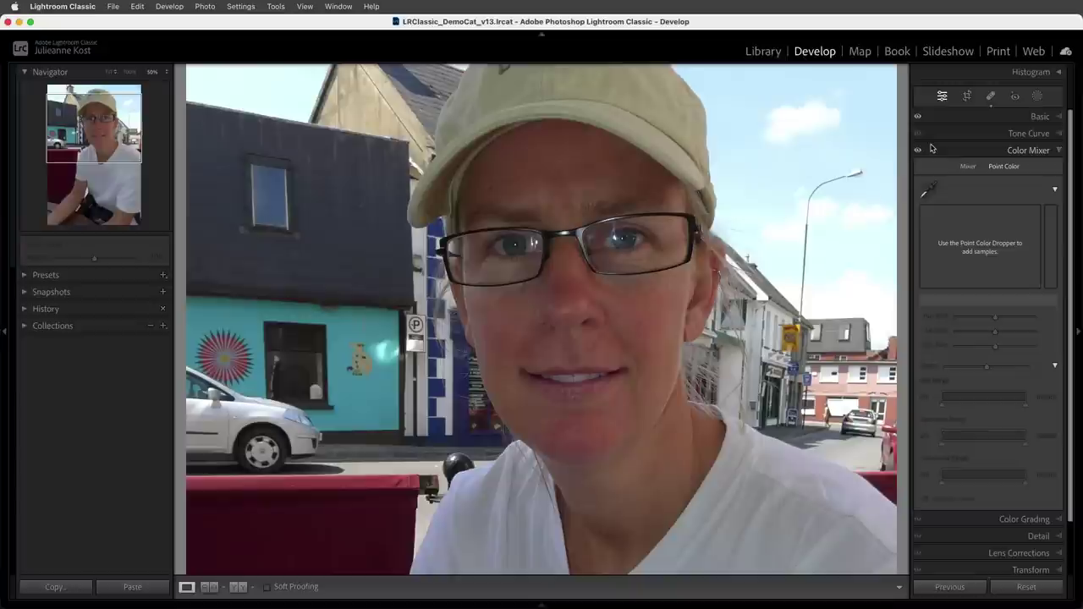
# - Mask the portrait's facial and body skin, sample the cheek tone, and visualize its range
pyautogui.click(1038, 96)
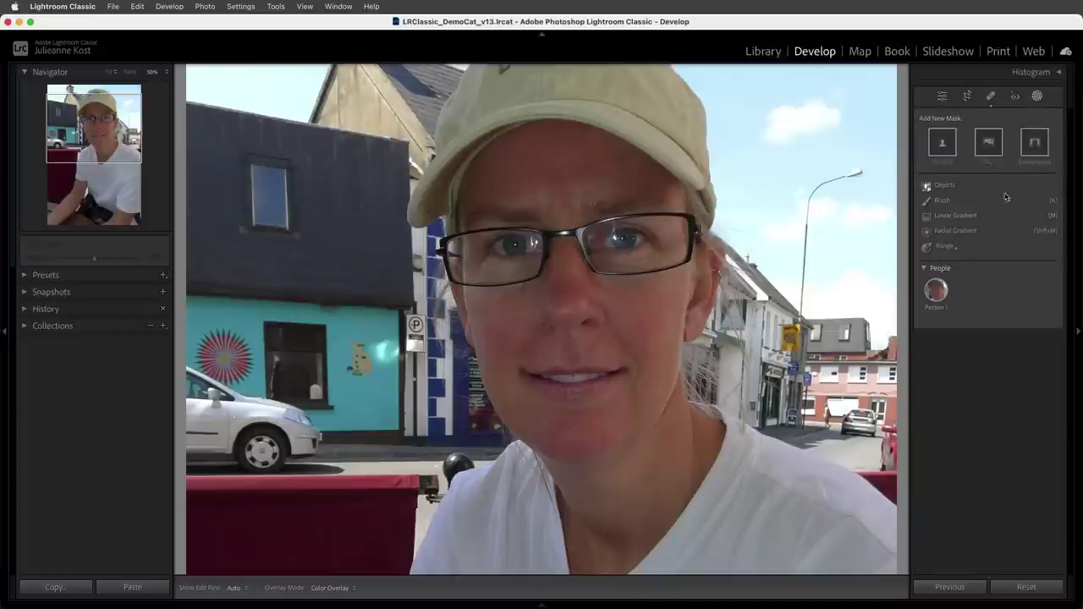
pyautogui.click(936, 290)
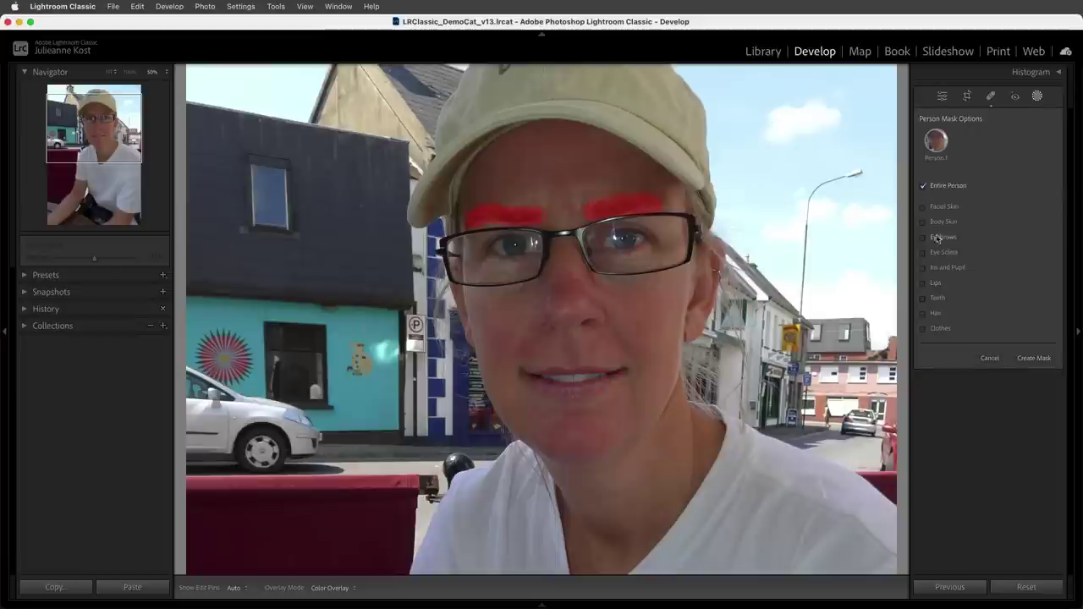
pyautogui.click(938, 208)
pyautogui.click(940, 223)
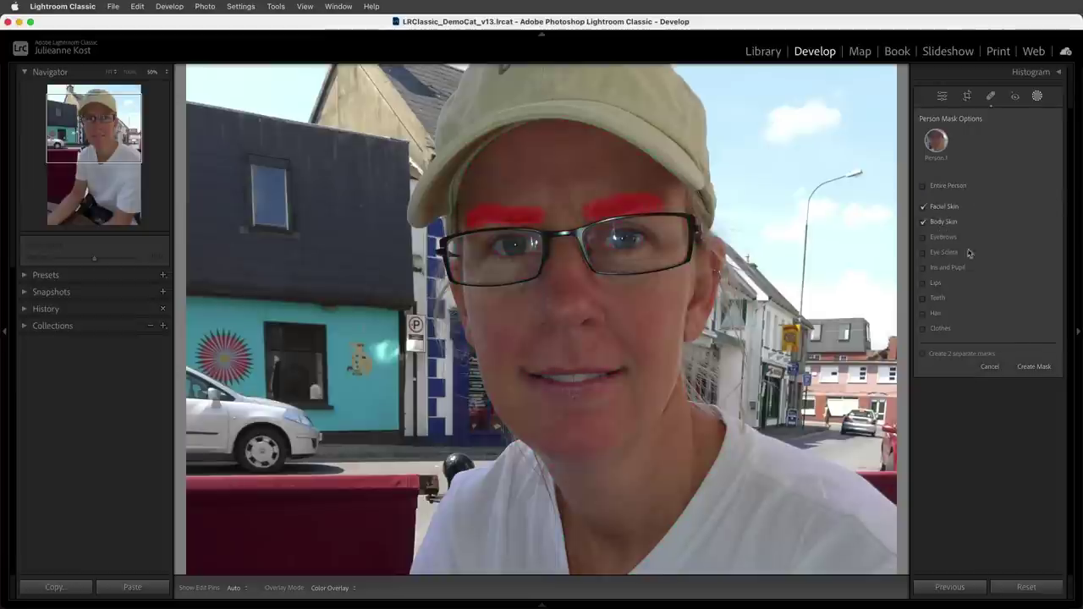
pyautogui.click(1034, 367)
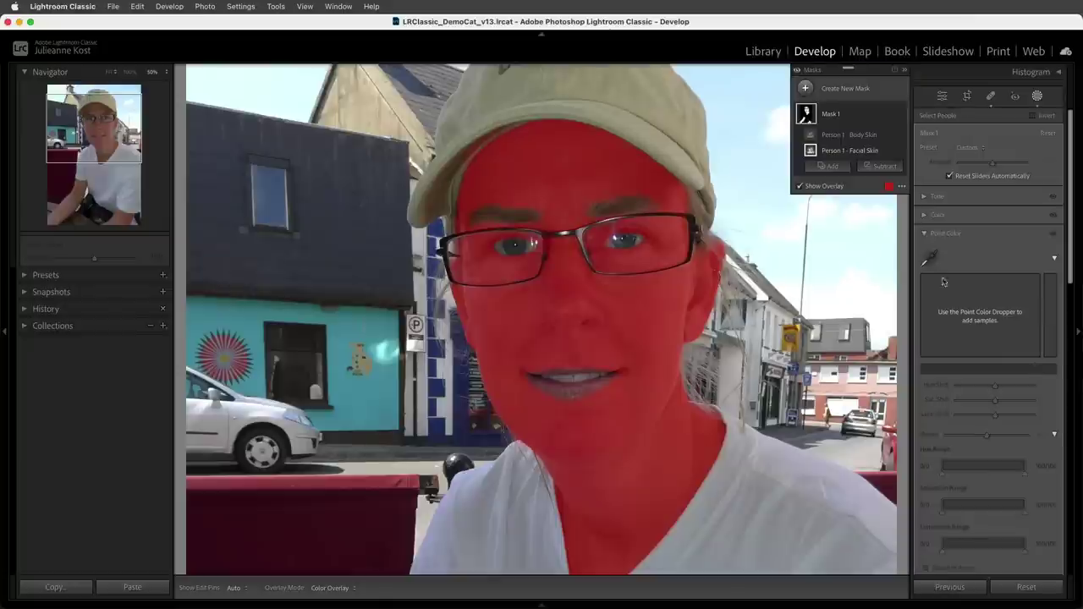
pyautogui.click(931, 259)
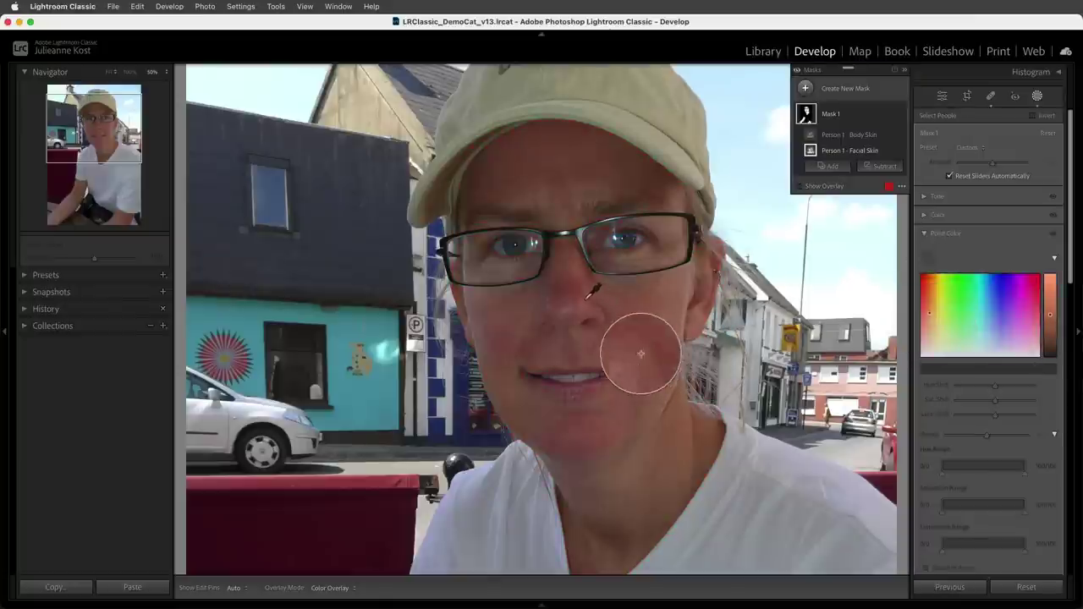
pyautogui.click(559, 316)
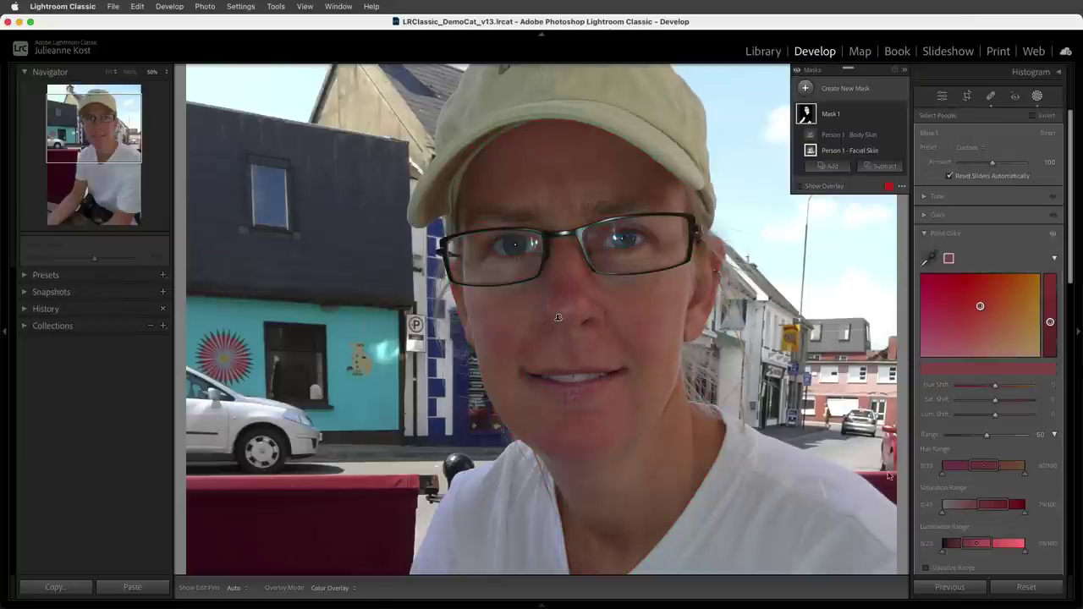
pyautogui.click(927, 568)
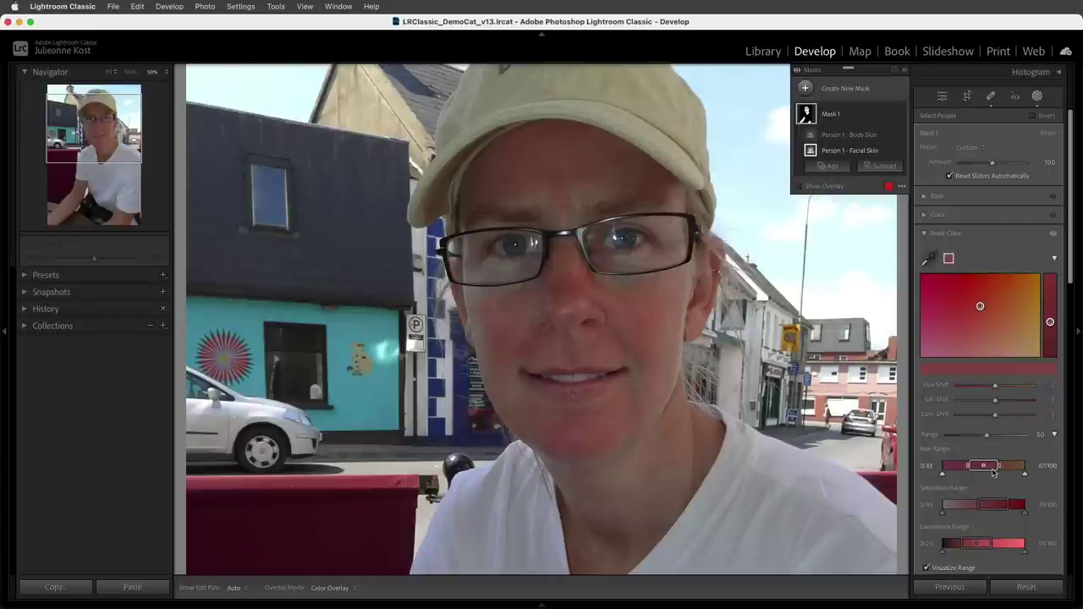
# - Narrow the skin sample's hue and luminance ranges and shift its hue to 38
pyautogui.moveTo(1000, 467); pyautogui.dragTo(1026, 507)
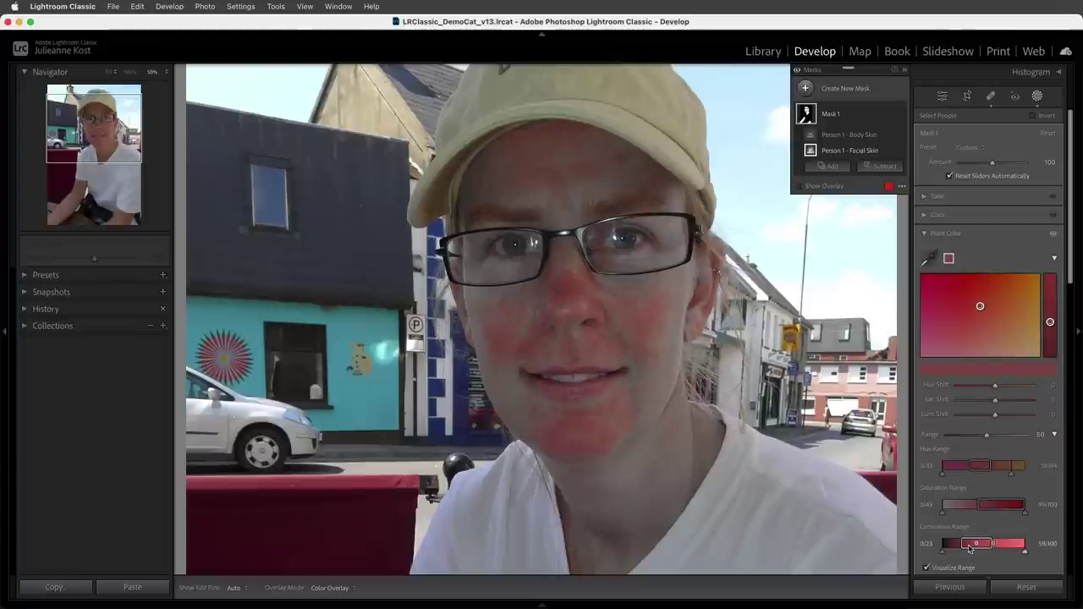
pyautogui.moveTo(963, 546); pyautogui.dragTo(944, 546)
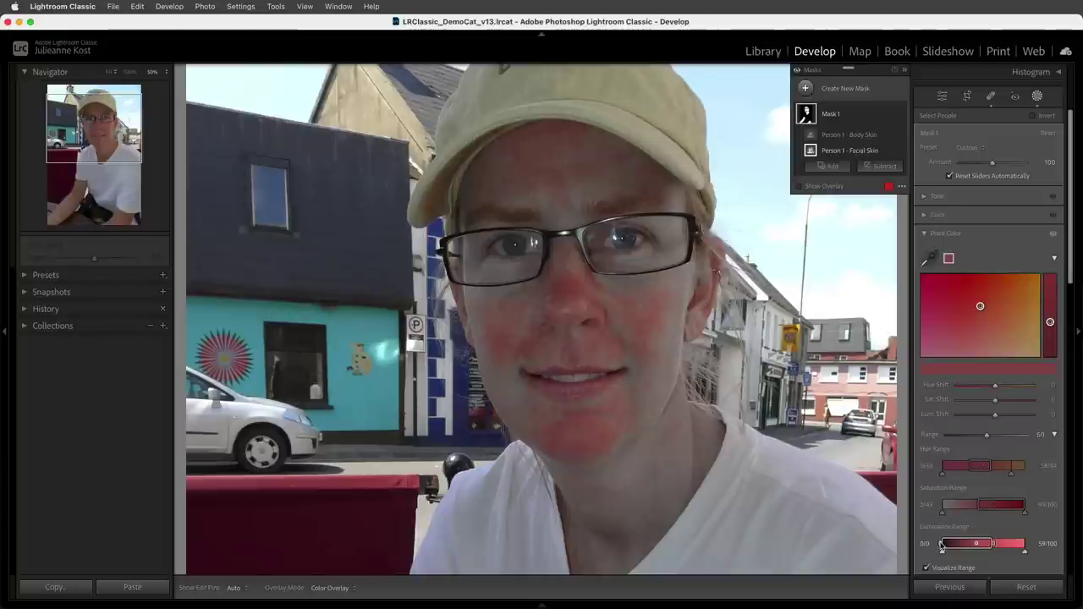
pyautogui.click(927, 568)
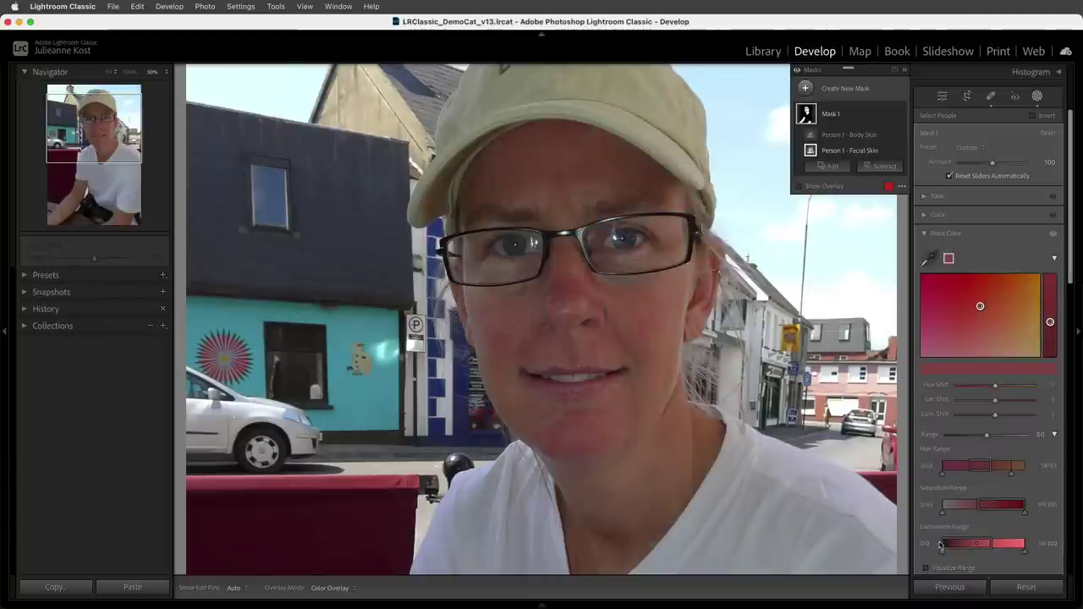
pyautogui.moveTo(995, 385)
pyautogui.mouseDown()
pyautogui.moveTo(1010, 387)
pyautogui.moveTo(991, 400)
pyautogui.moveTo(997, 414)
pyautogui.mouseUp()
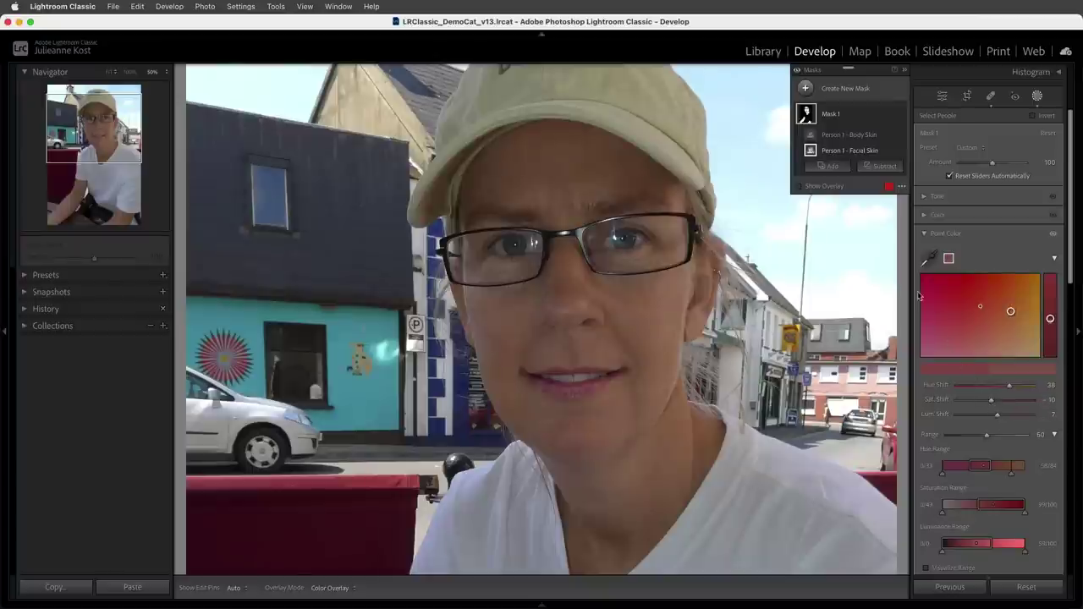
# - Add a second cheek skin-tone sample and shift its hue to -22
pyautogui.click(924, 261)
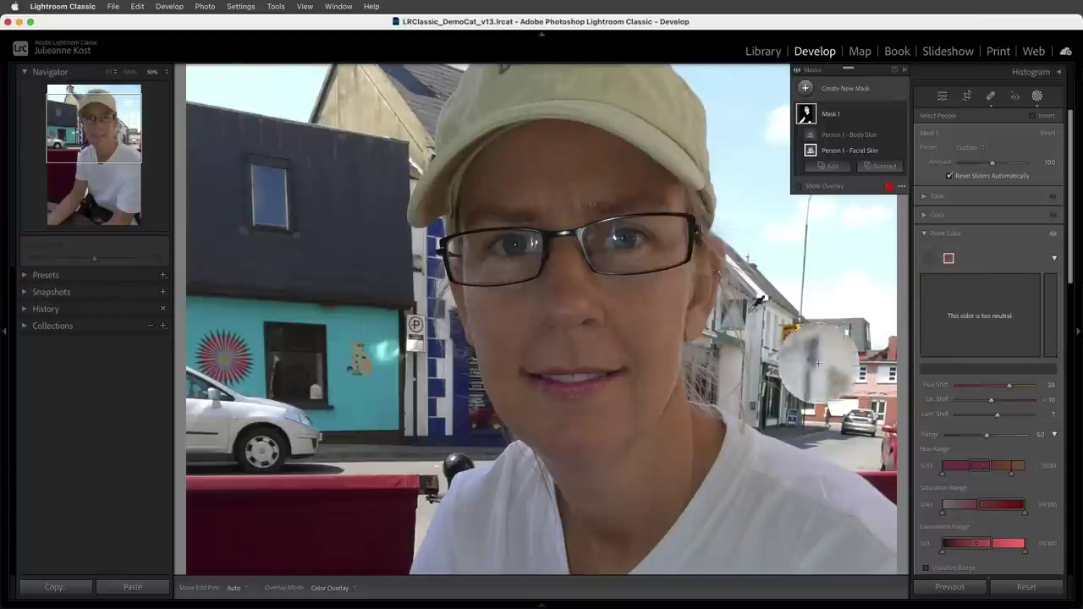
pyautogui.click(713, 375)
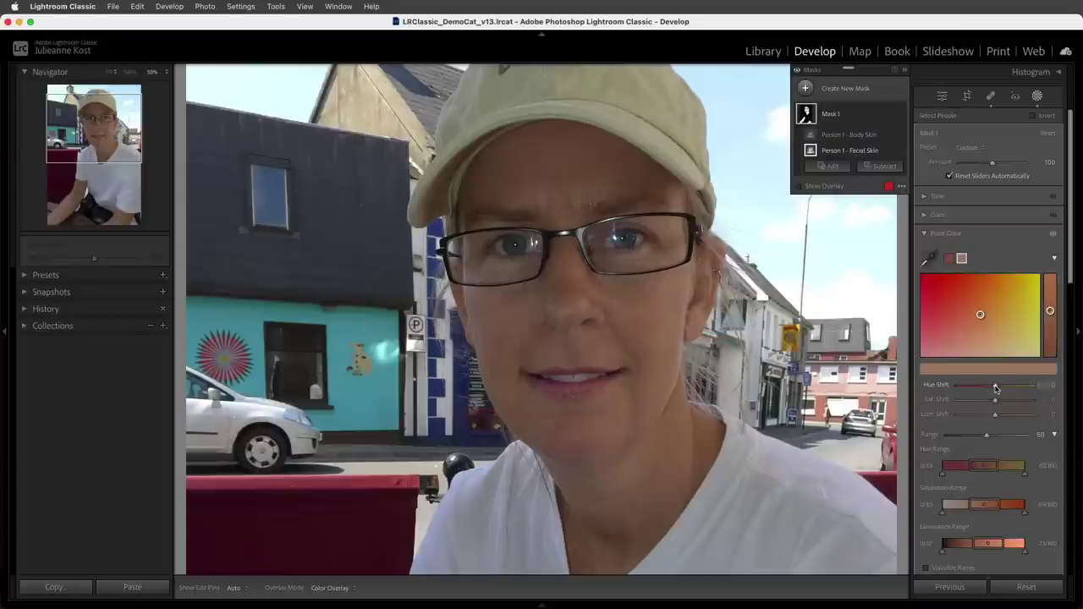
pyautogui.moveTo(996, 387); pyautogui.dragTo(992, 405)
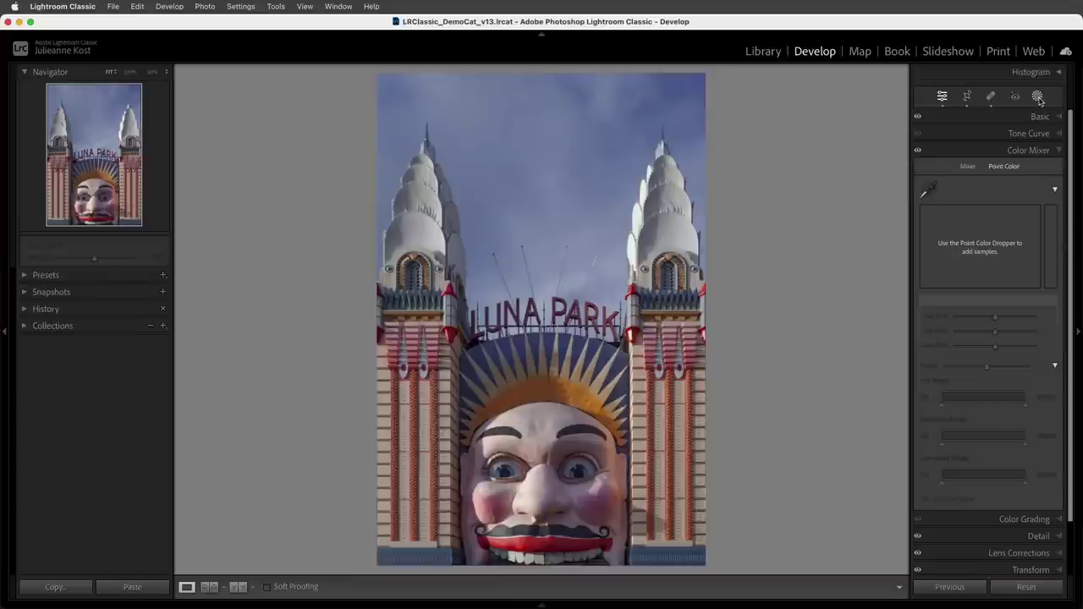
# - Create a Subject mask on the Luna Park photo and sample its blue colour
pyautogui.click(1037, 97)
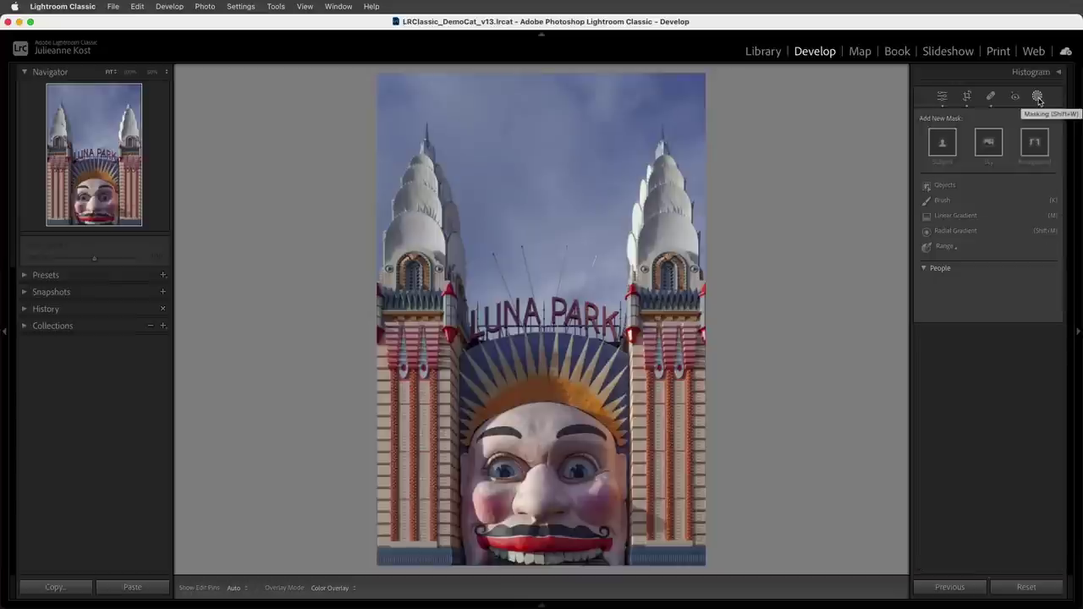
pyautogui.click(943, 146)
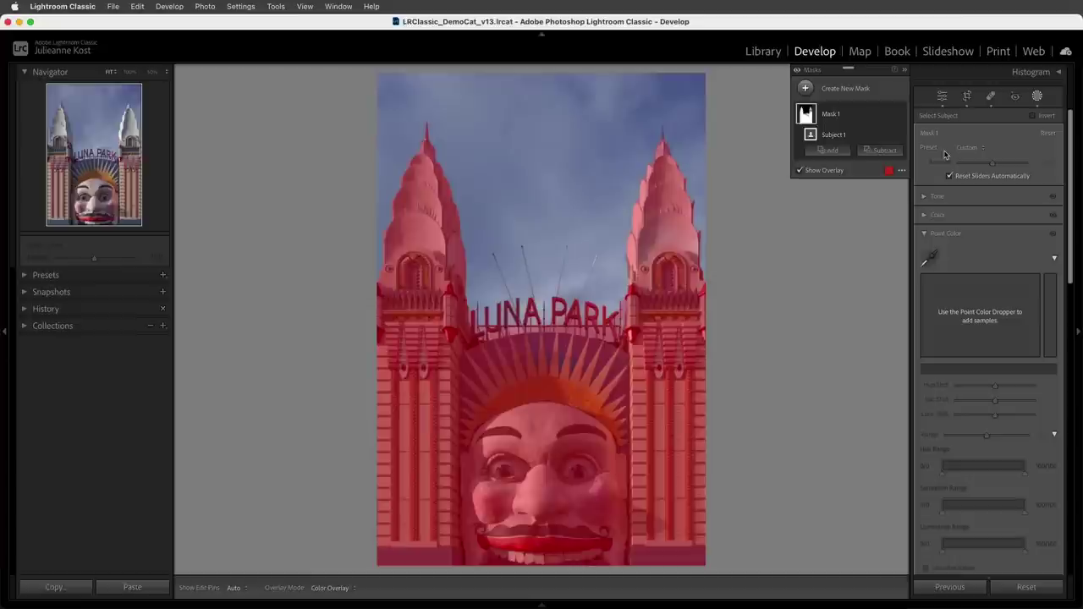
pyautogui.click(926, 259)
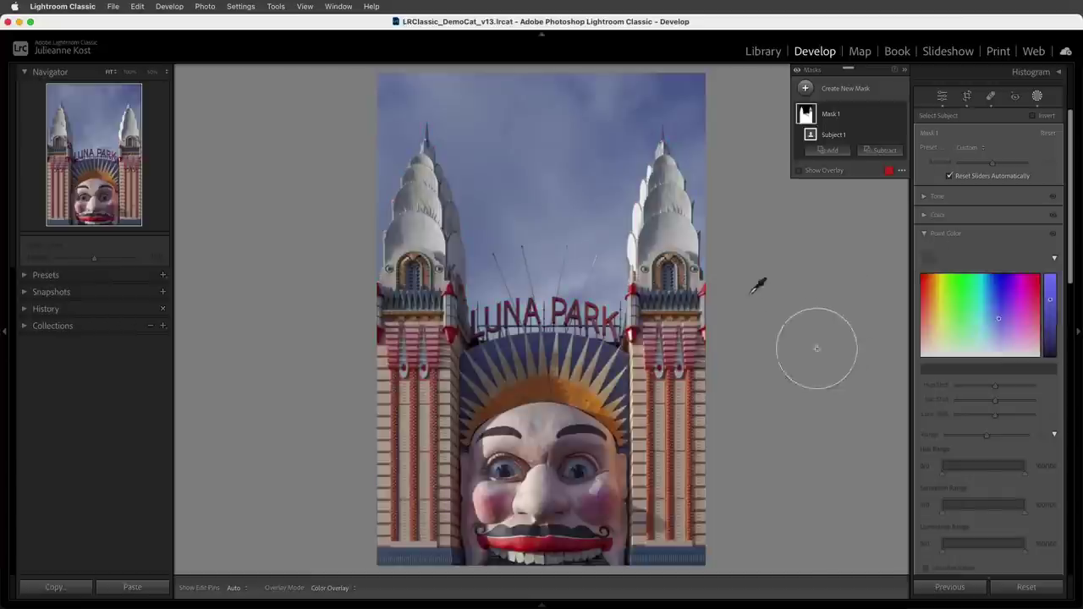
pyautogui.click(701, 302)
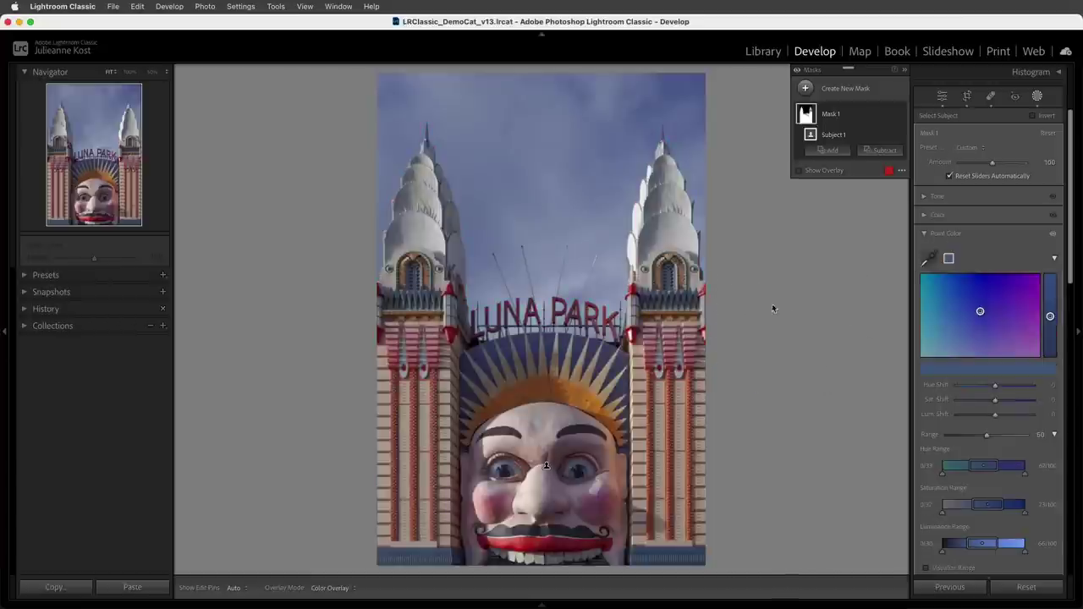
# - Turn the blue sample into a dark saturated teal (Hue -69, Sat 71, Lum -69)
pyautogui.moveTo(979, 312); pyautogui.dragTo(935, 286)
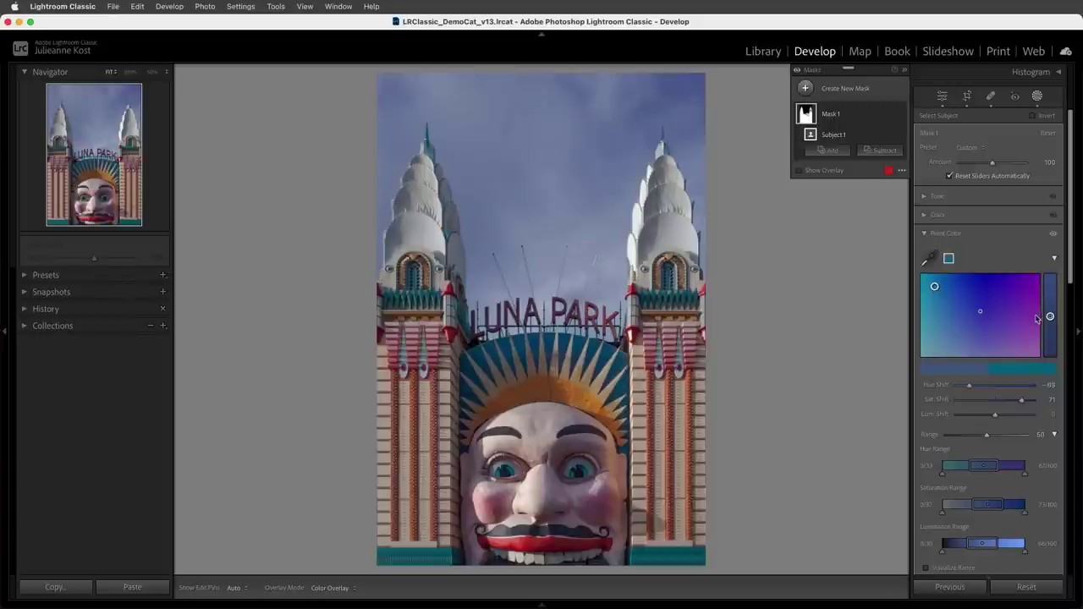
pyautogui.moveTo(1050, 317); pyautogui.dragTo(1050, 344)
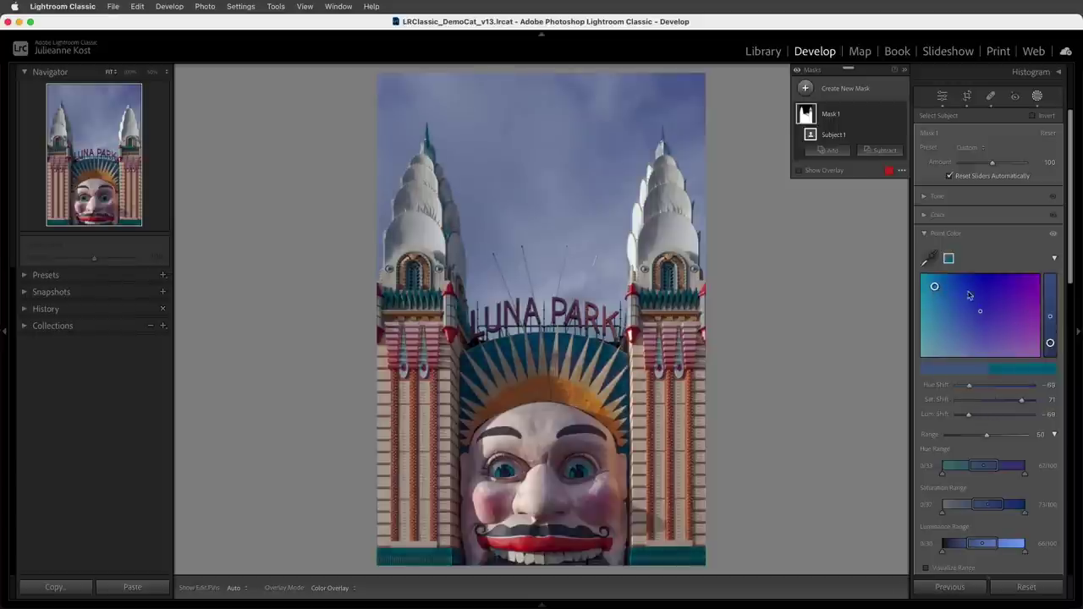
pyautogui.click(929, 258)
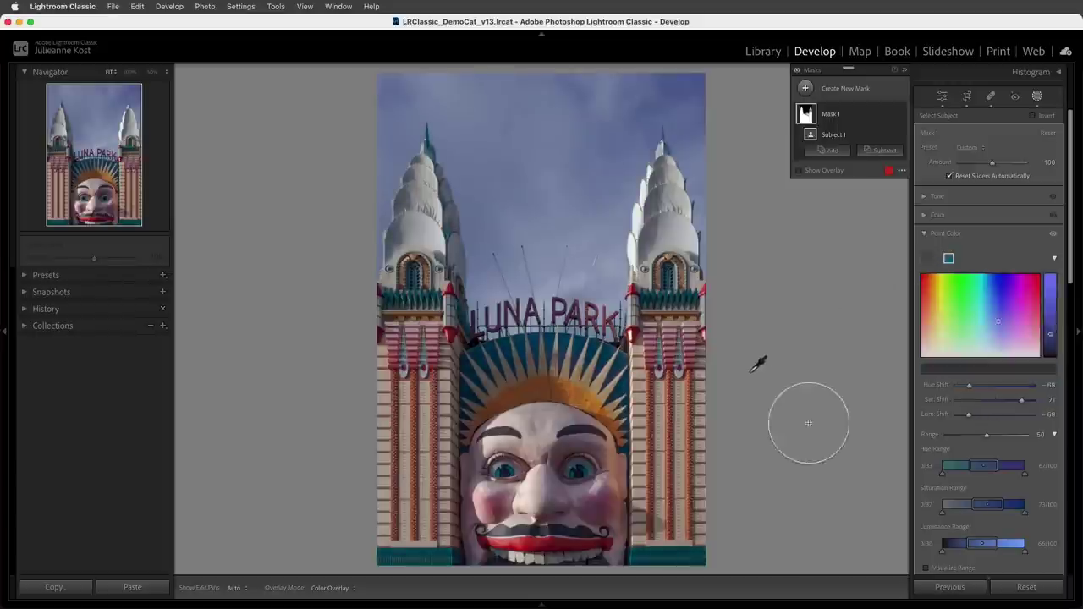
# - Sample the cream tower and whiten it with Sat Shift -85 and Lum Shift 68
pyautogui.click(702, 386)
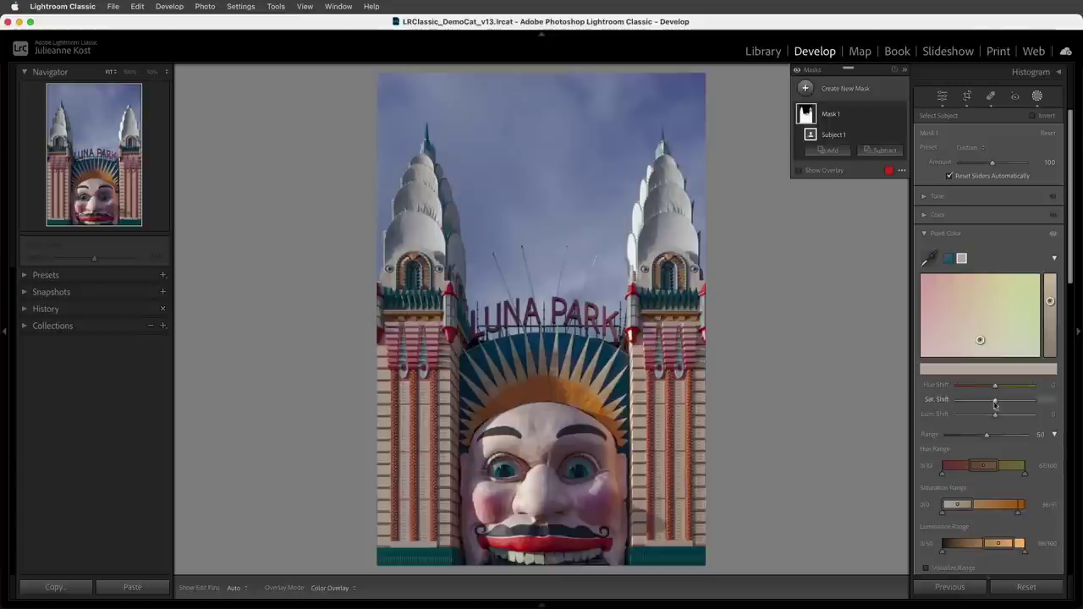
pyautogui.moveTo(980, 339); pyautogui.dragTo(980, 352)
pyautogui.moveTo(998, 415); pyautogui.dragTo(1021, 414)
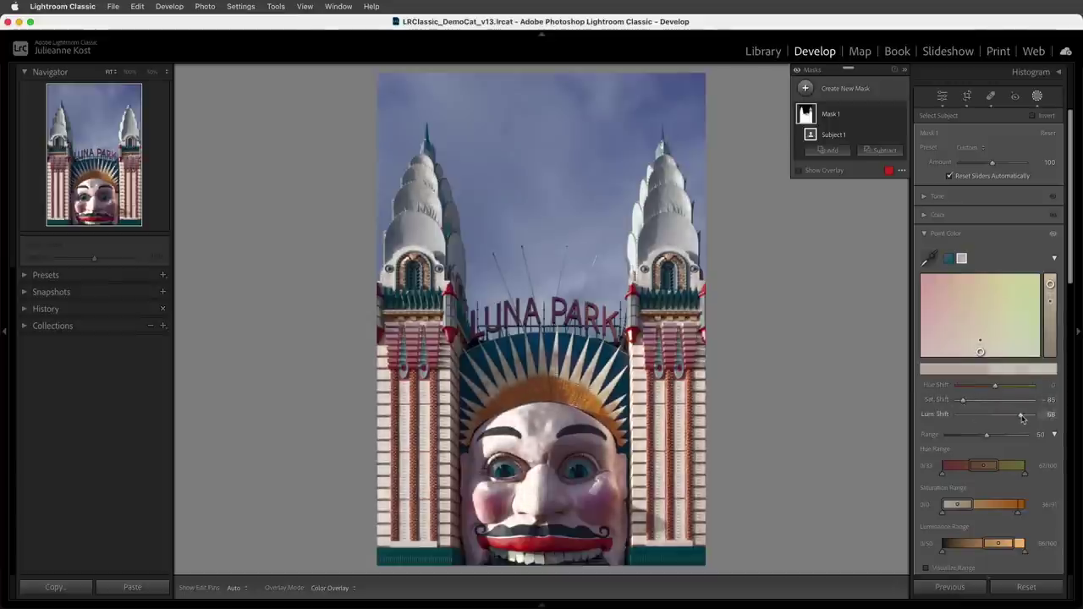
# - Sample the orange areas, shift their hue to -66 for red, and compare the mask
pyautogui.click(931, 258)
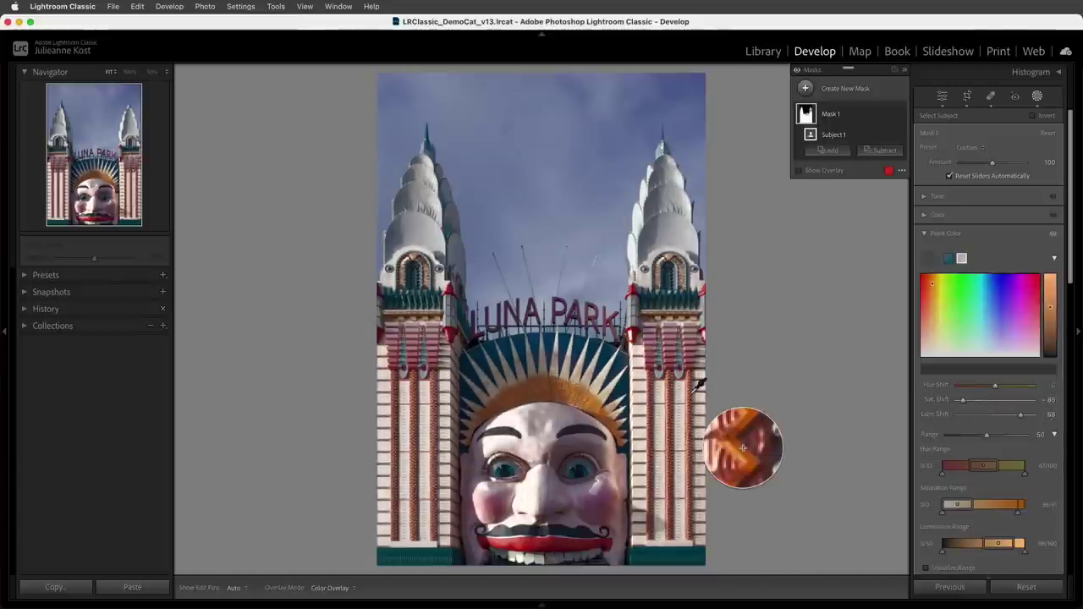
pyautogui.click(695, 391)
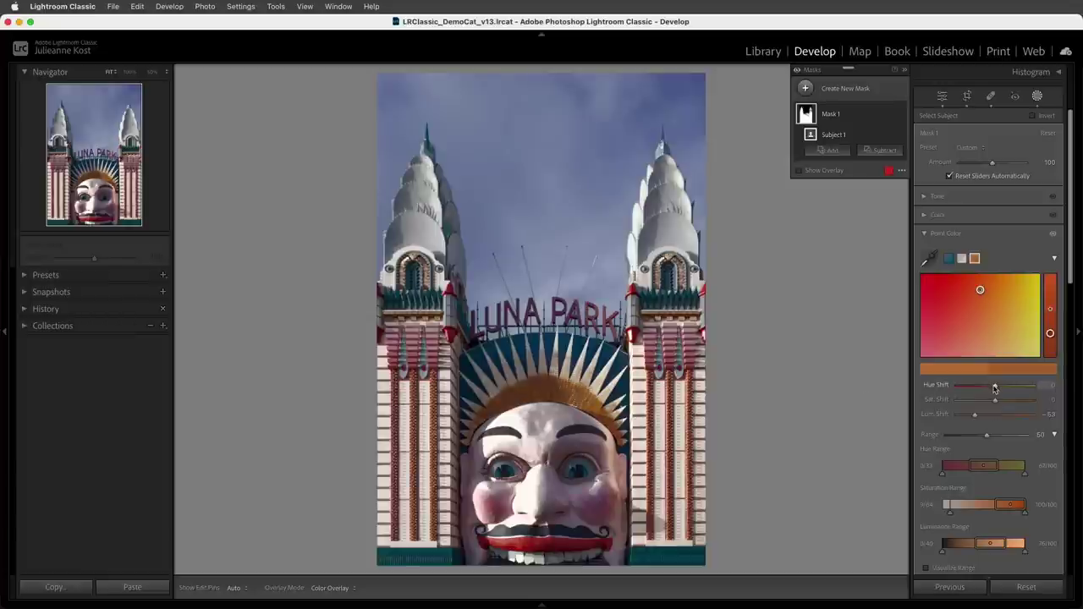
pyautogui.moveTo(995, 388); pyautogui.dragTo(971, 387)
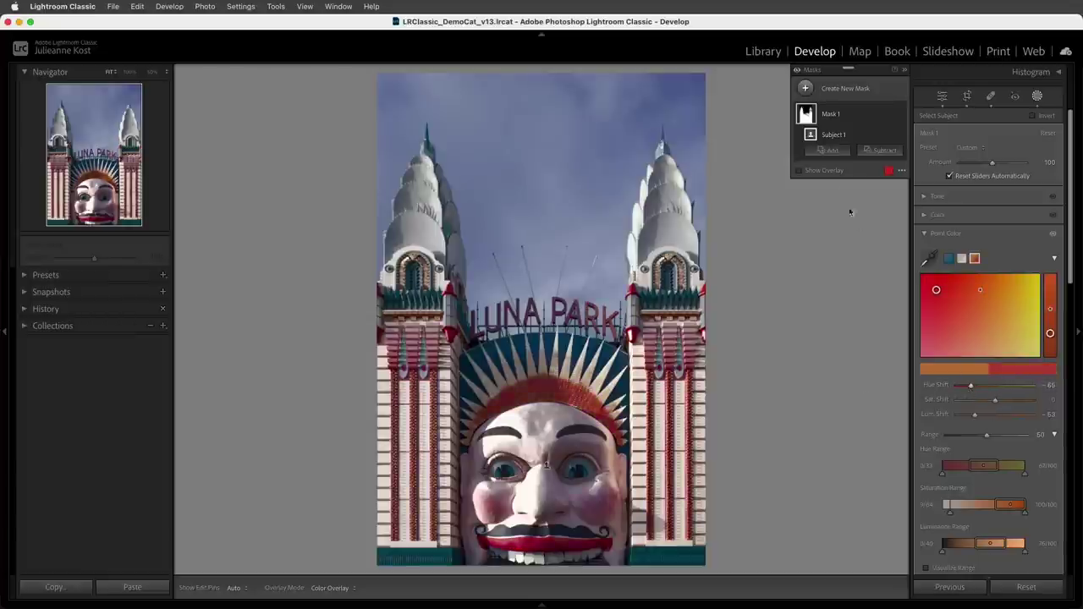
pyautogui.click(796, 71)
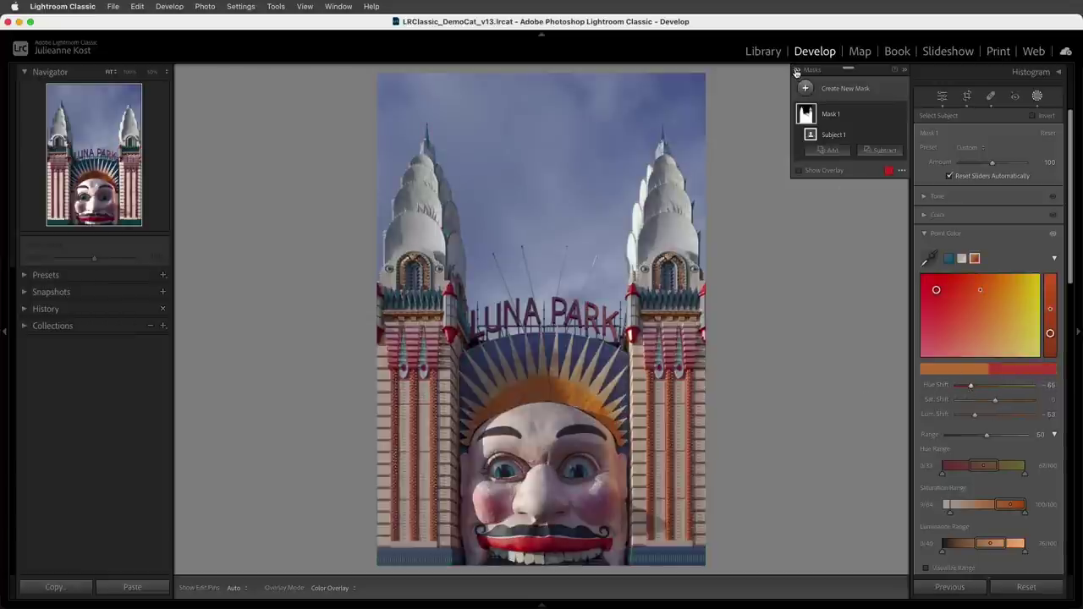
pyautogui.click(796, 71)
# - Compare the mask on and off, then nudge the red sample's saturation and hue
pyautogui.click(796, 71)
pyautogui.click(796, 71)
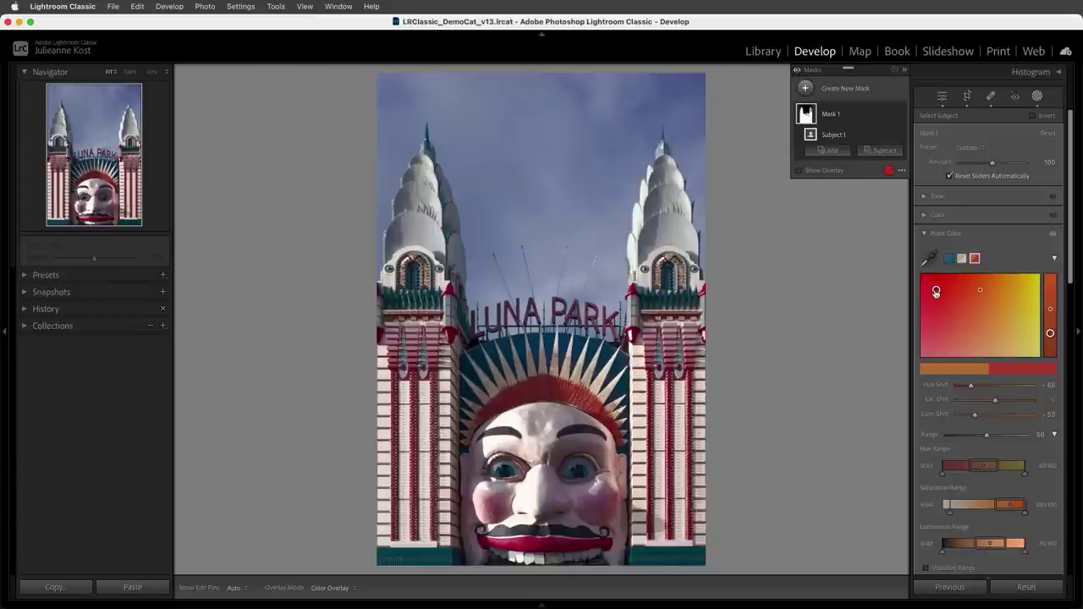
pyautogui.moveTo(936, 291)
pyautogui.mouseDown()
pyautogui.moveTo(936, 341)
pyautogui.moveTo(937, 293)
pyautogui.mouseUp()
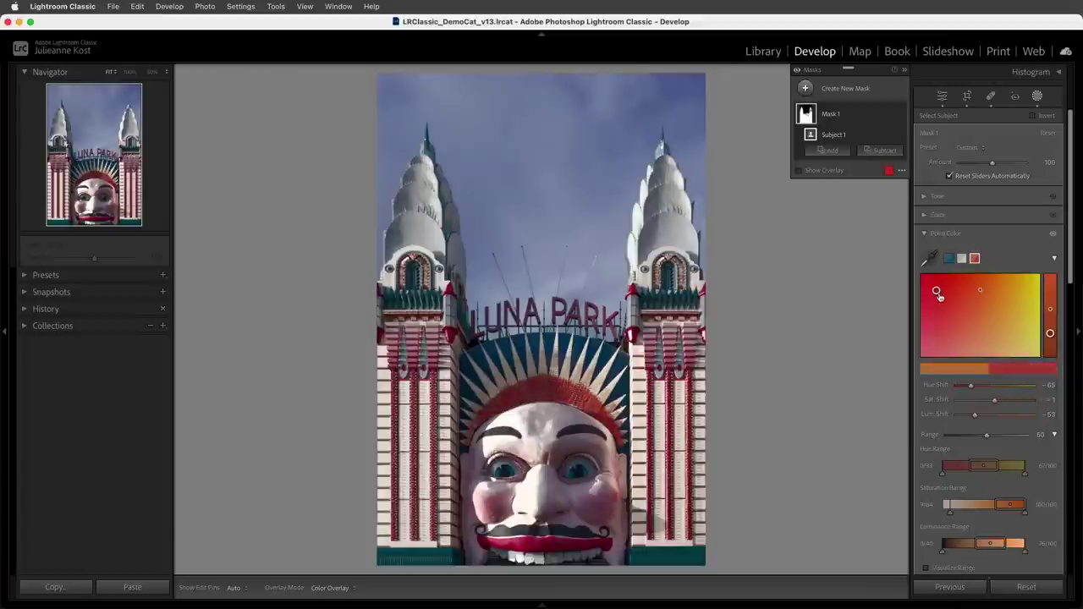
pyautogui.moveTo(936, 291)
pyautogui.mouseDown()
pyautogui.moveTo(1028, 291)
pyautogui.moveTo(939, 291)
pyautogui.mouseUp()
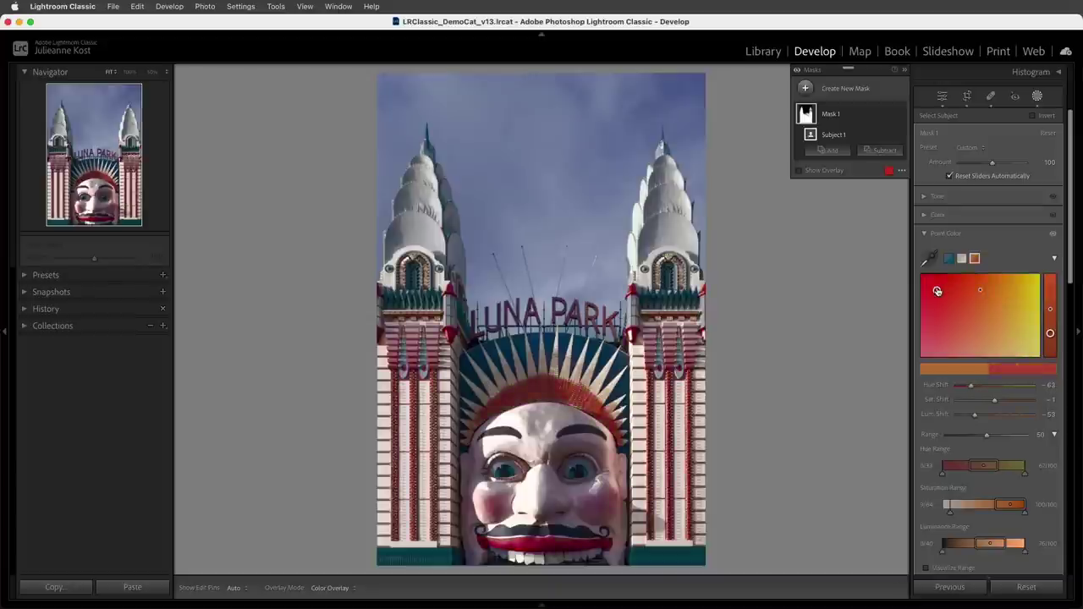
# - While previewing the affected range, settle the red sample at Sat -17 and Hue -77
pyautogui.press('alt')
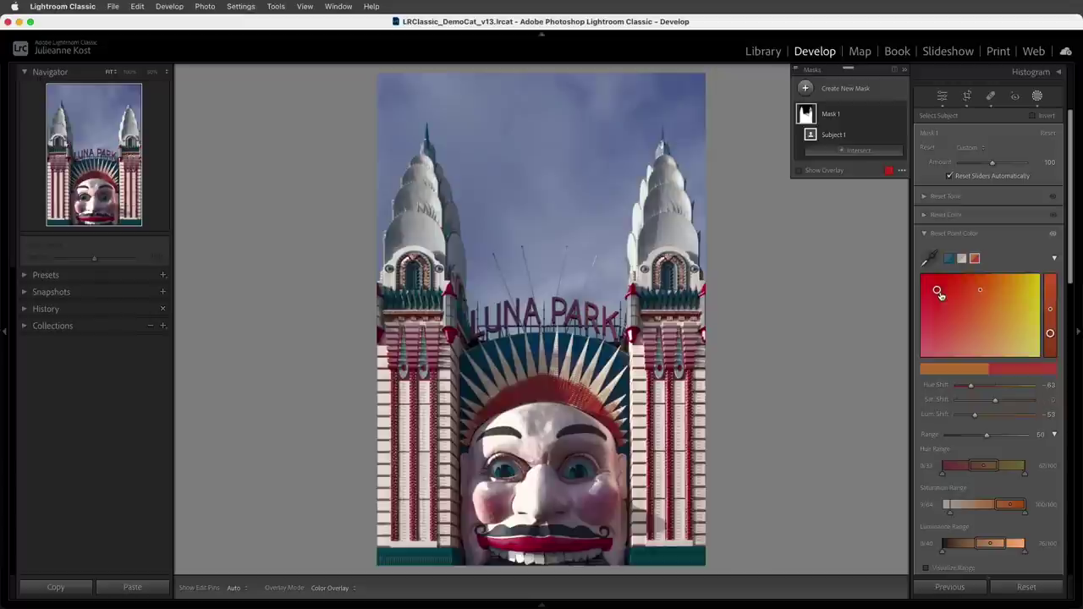
pyautogui.moveTo(939, 294); pyautogui.dragTo(941, 316)
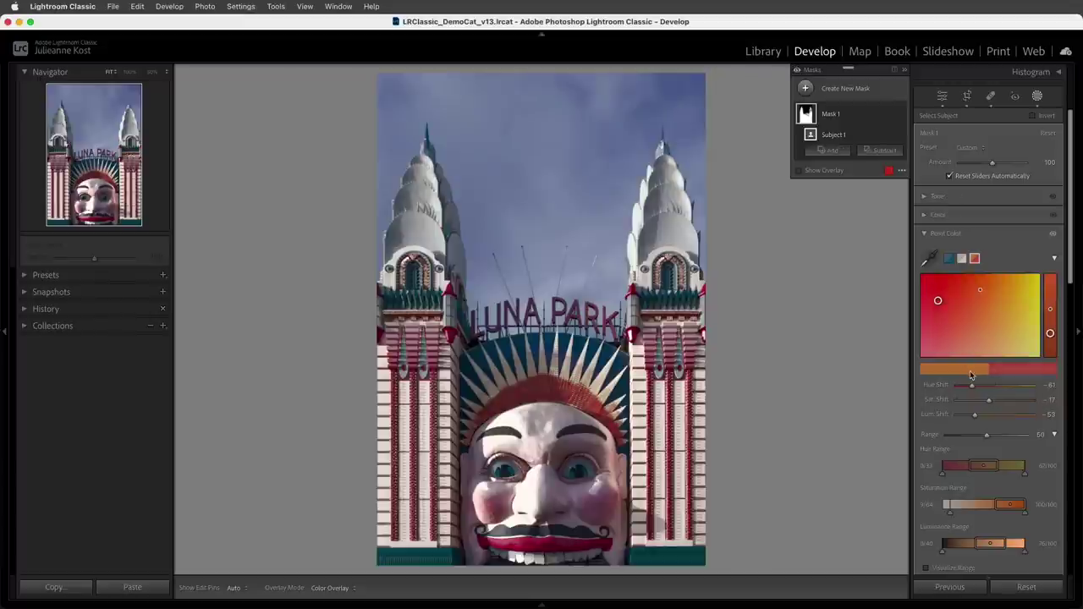
pyautogui.press('alt')
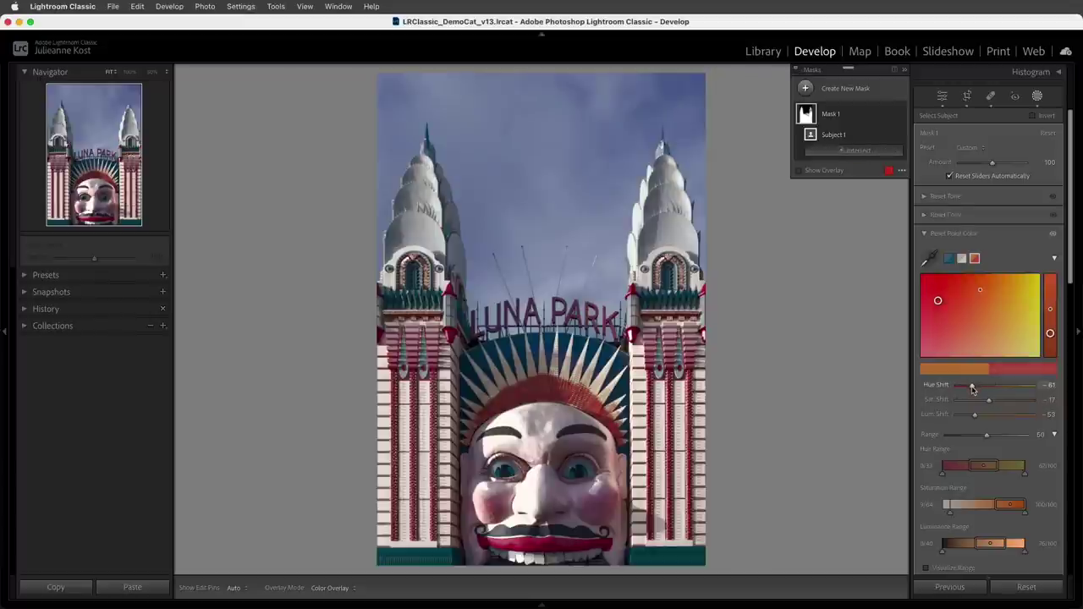
pyautogui.moveTo(971, 385)
pyautogui.mouseDown()
pyautogui.moveTo(1033, 382)
pyautogui.moveTo(967, 382)
pyautogui.mouseUp()
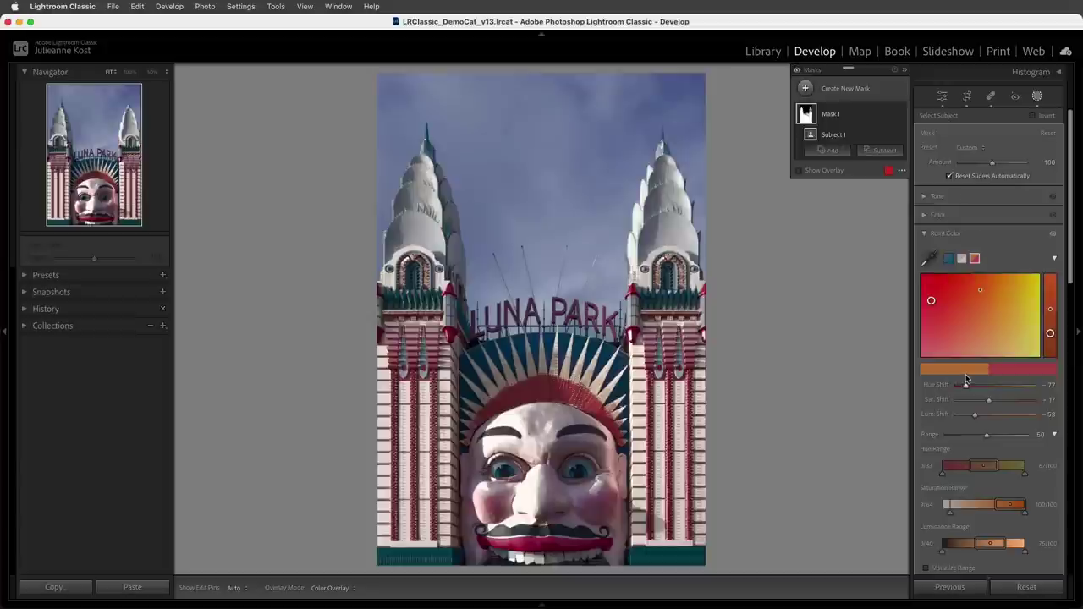